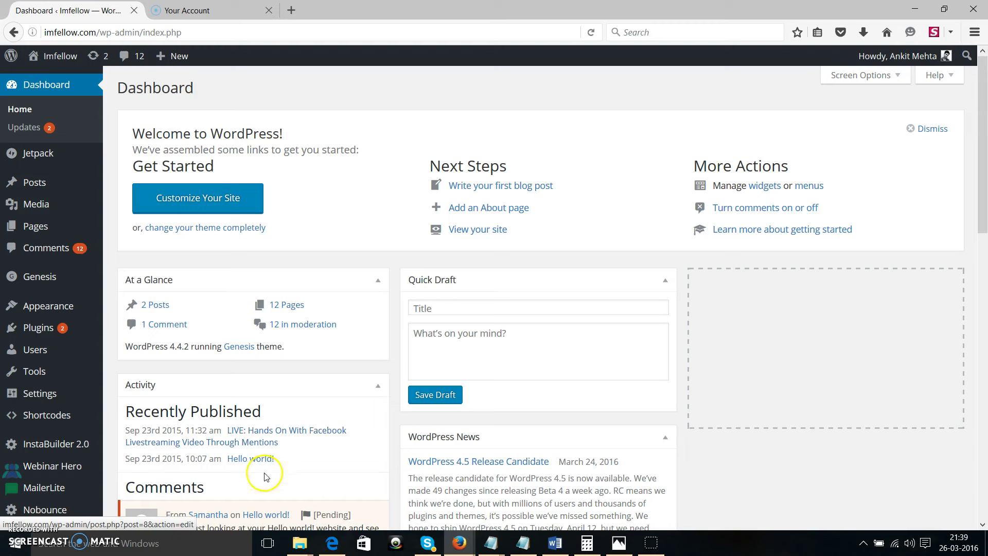
# - Open Nobounce Redirect from the WordPress admin sidebar to show its back-button settings
pyautogui.scroll(-2, 67, 373)
pyautogui.moveTo(29, 481)
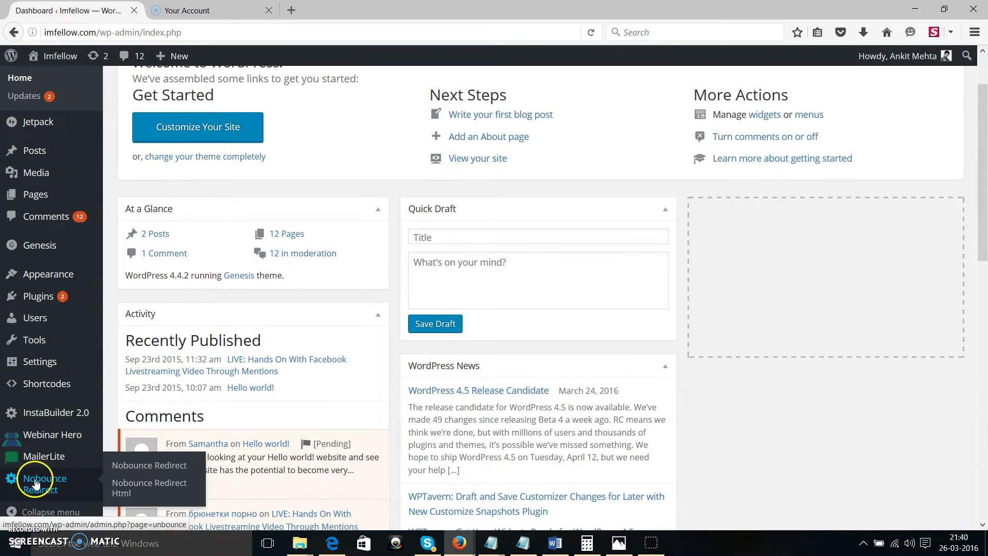
pyautogui.moveTo(7, 345)
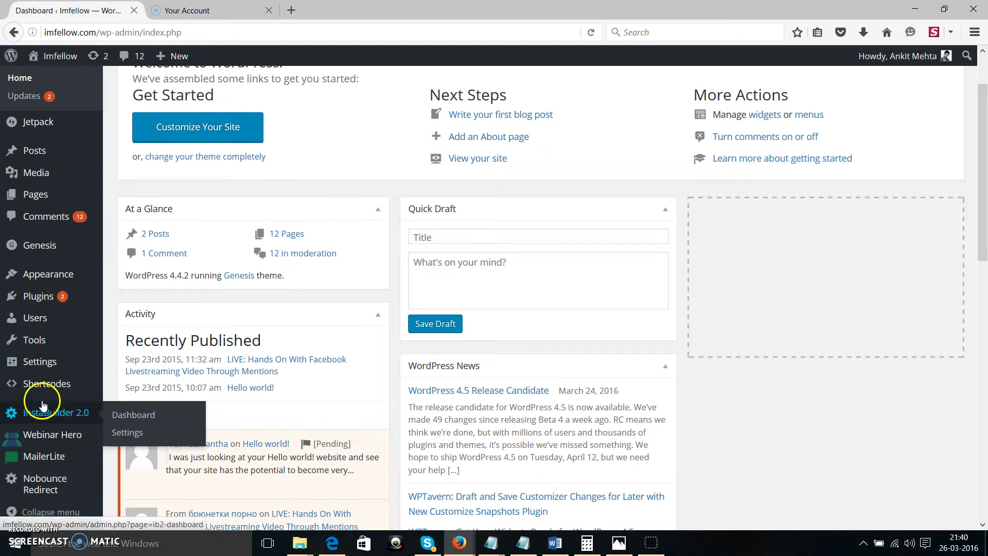
pyautogui.scroll(-4, 31, 421)
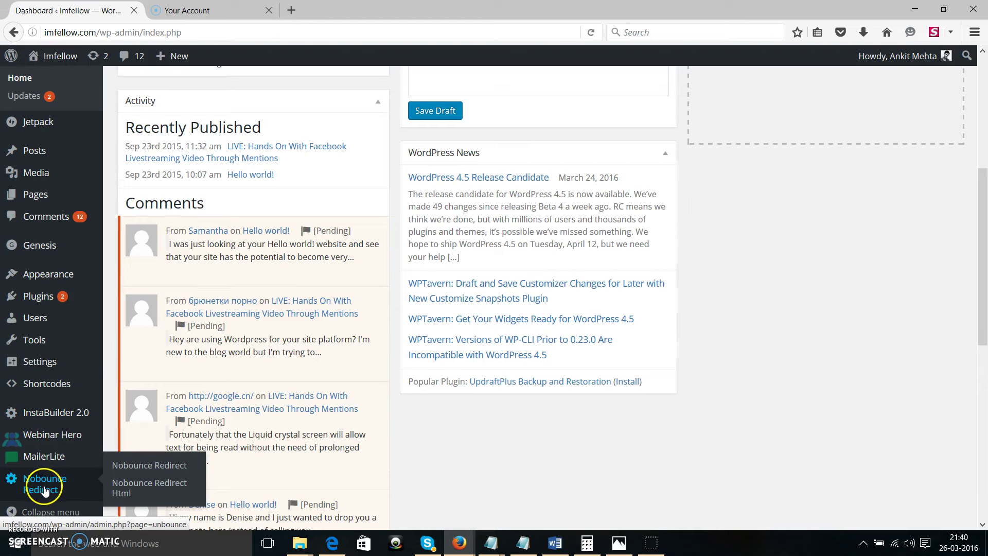
pyautogui.click(44, 489)
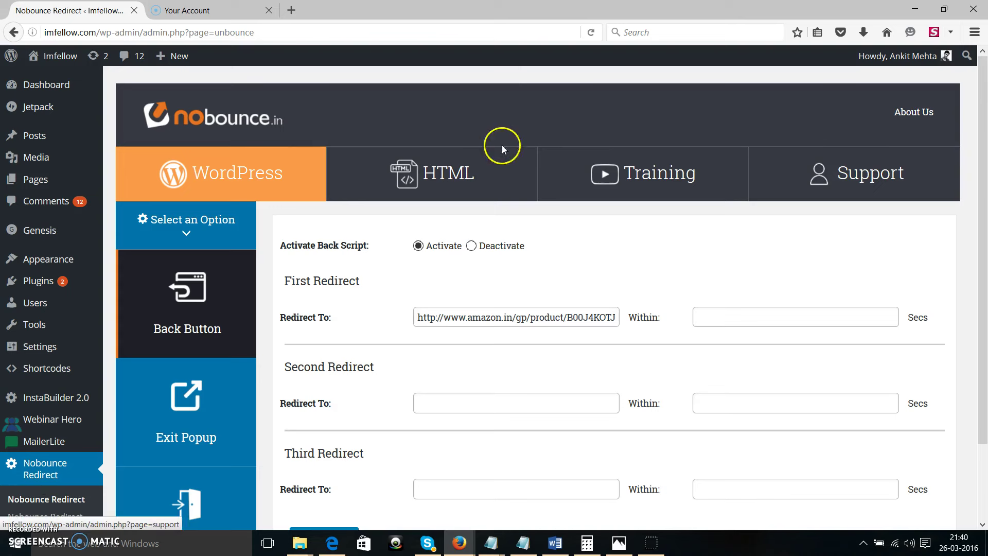
pyautogui.click(546, 286)
pyautogui.scroll(-3, 476, 107)
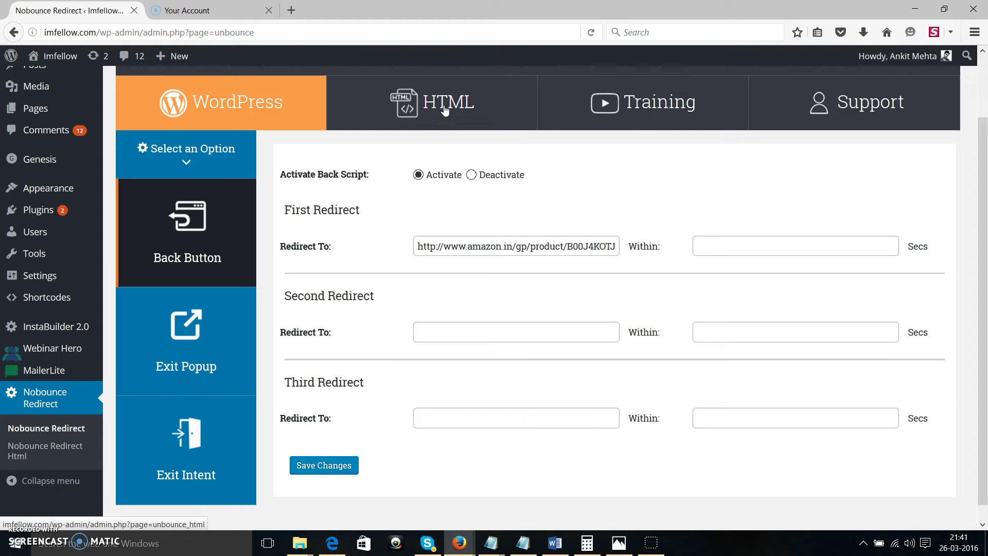
pyautogui.scroll(2, 432, 173)
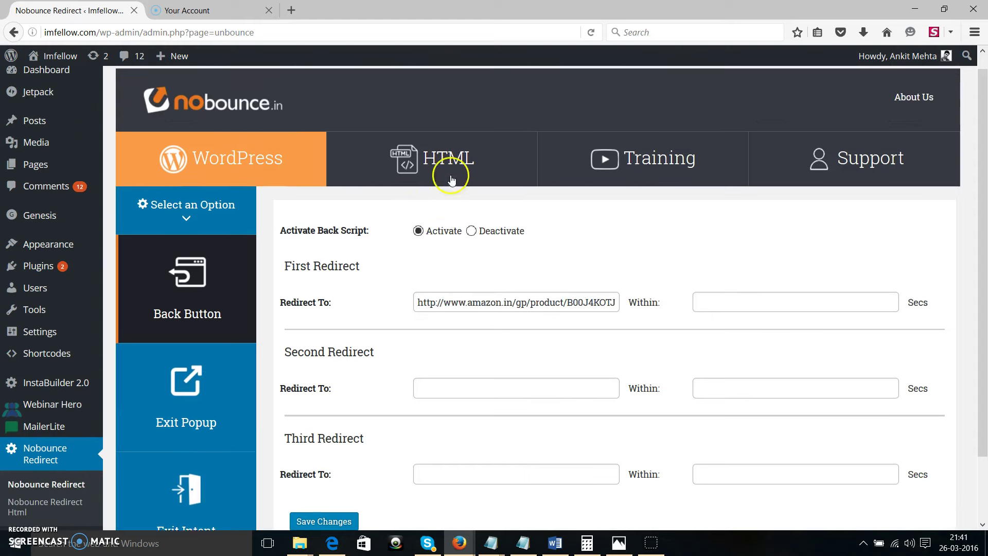
pyautogui.click(339, 168)
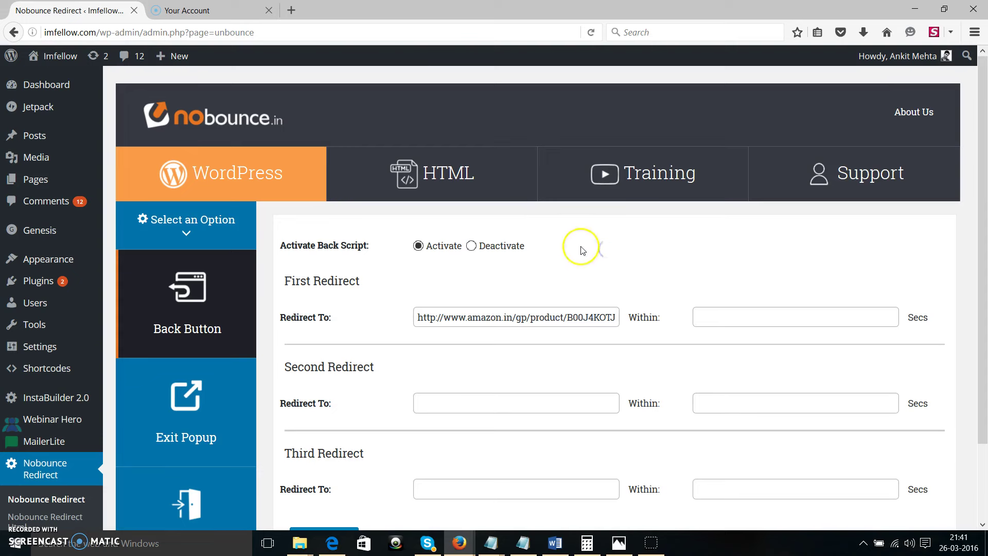
pyautogui.scroll(-3, 579, 247)
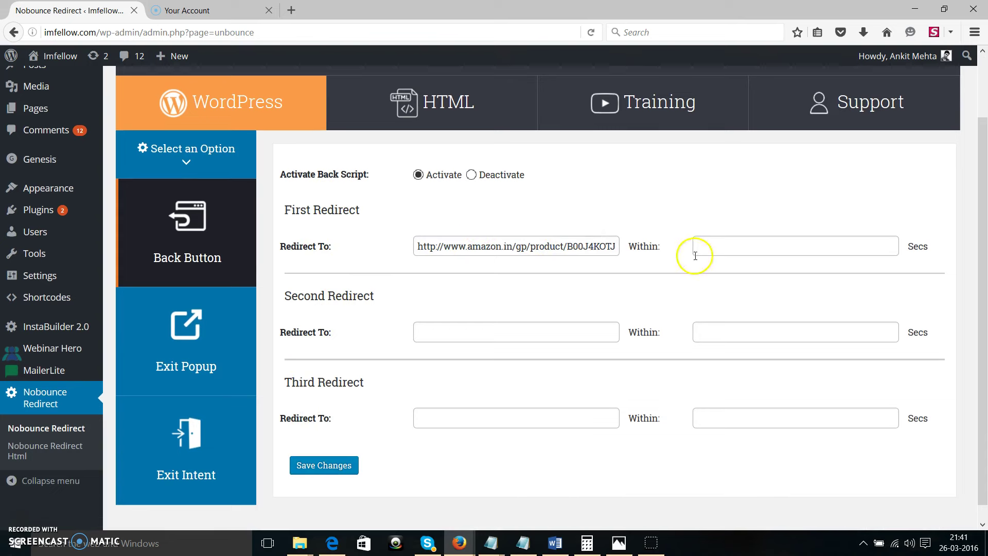
pyautogui.click(752, 334)
pyautogui.click(746, 425)
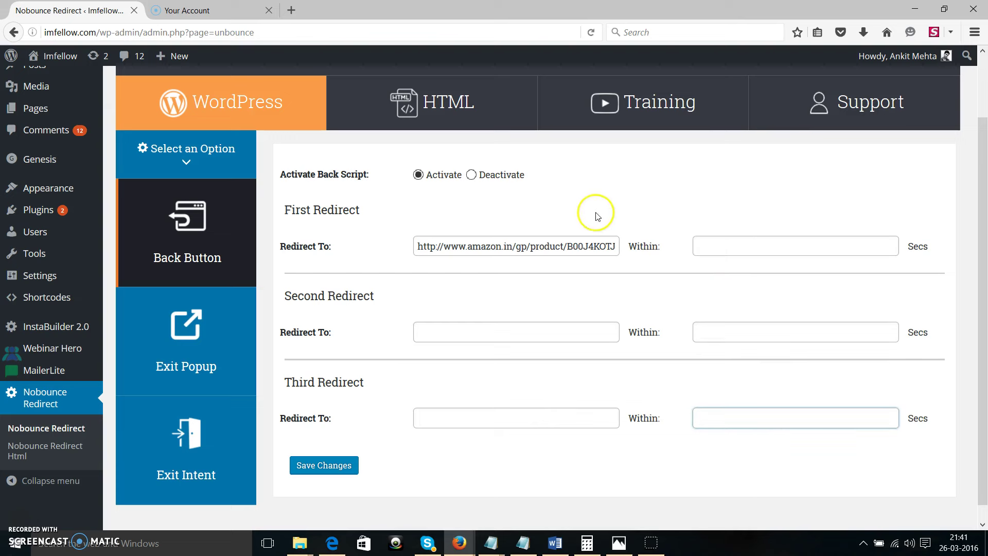
pyautogui.click(532, 331)
pyautogui.click(527, 416)
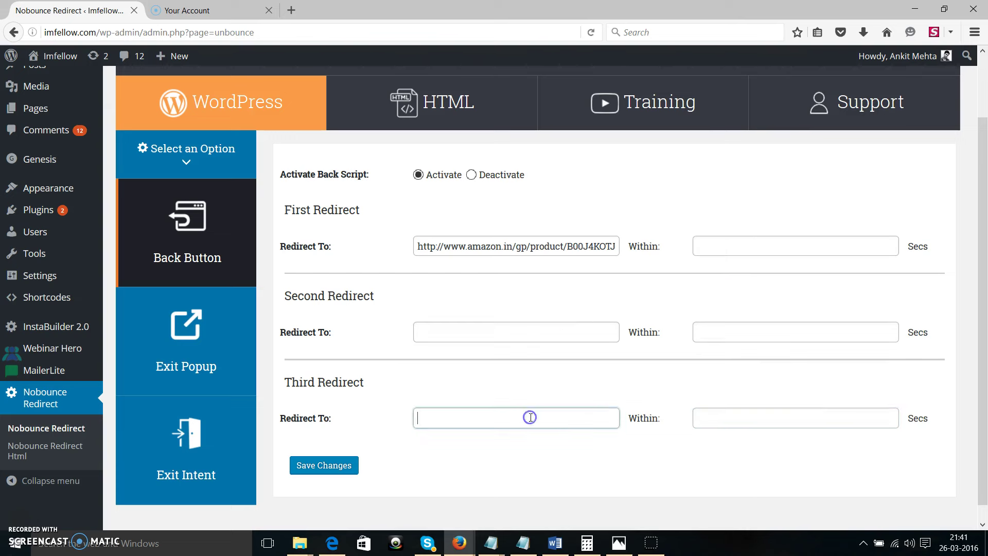
pyautogui.click(739, 244)
pyautogui.click(750, 335)
pyautogui.click(743, 426)
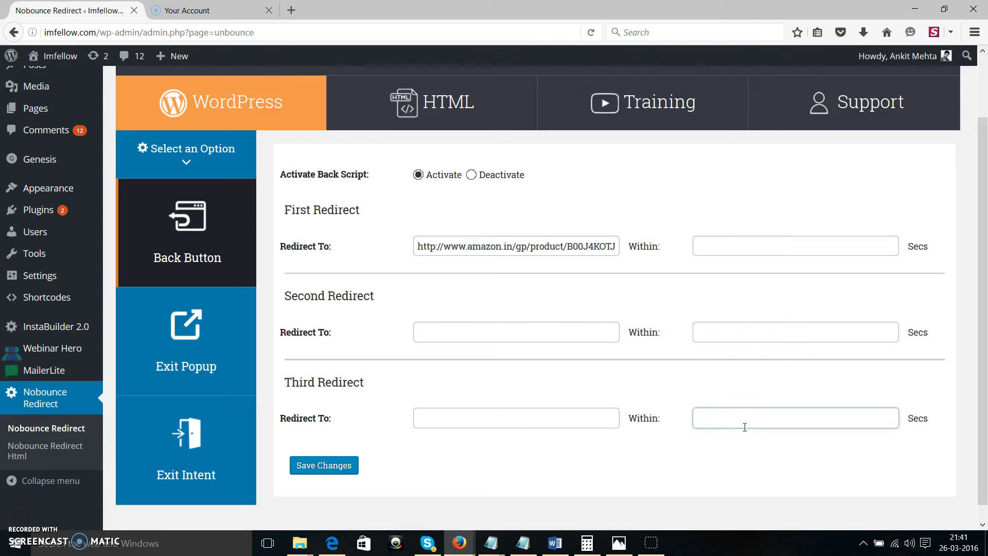
pyautogui.click(736, 425)
pyautogui.moveTo(417, 245); pyautogui.dragTo(628, 247)
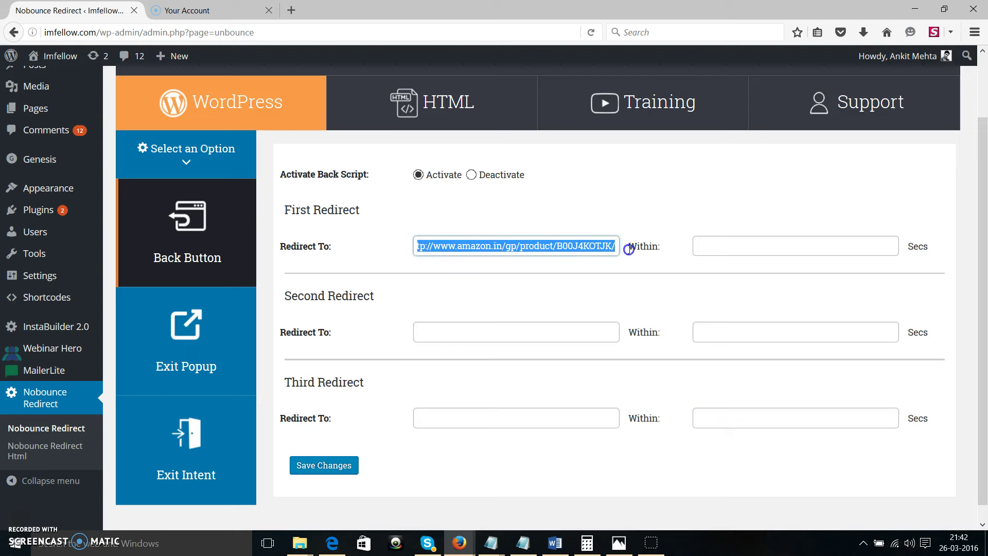
pyautogui.click(614, 190)
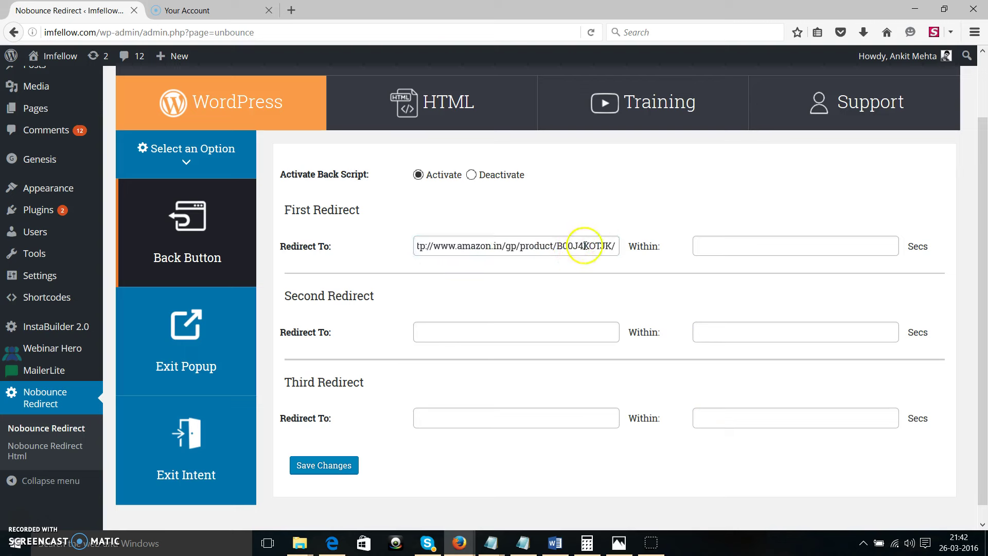
pyautogui.click(599, 242)
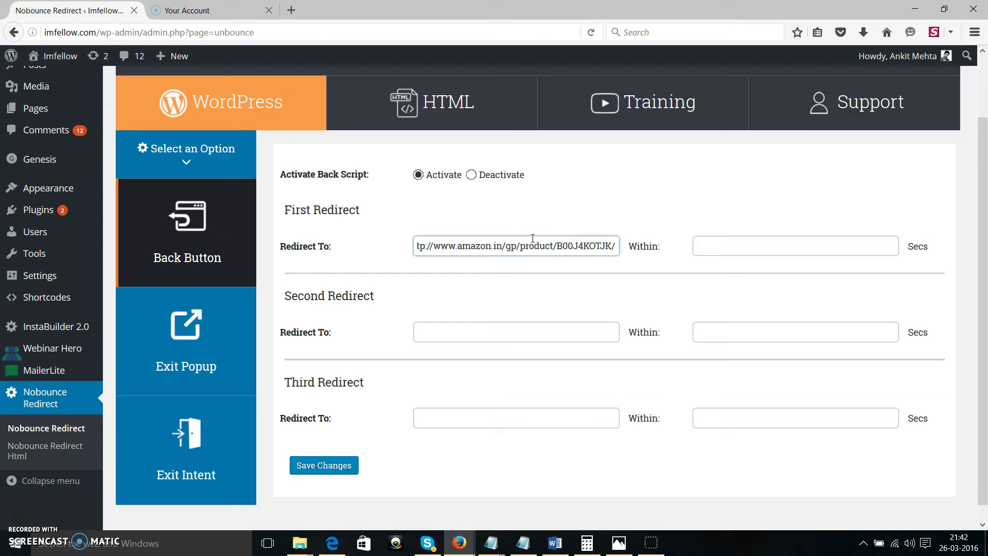
pyautogui.moveTo(433, 246); pyautogui.dragTo(616, 245)
pyautogui.click(615, 246)
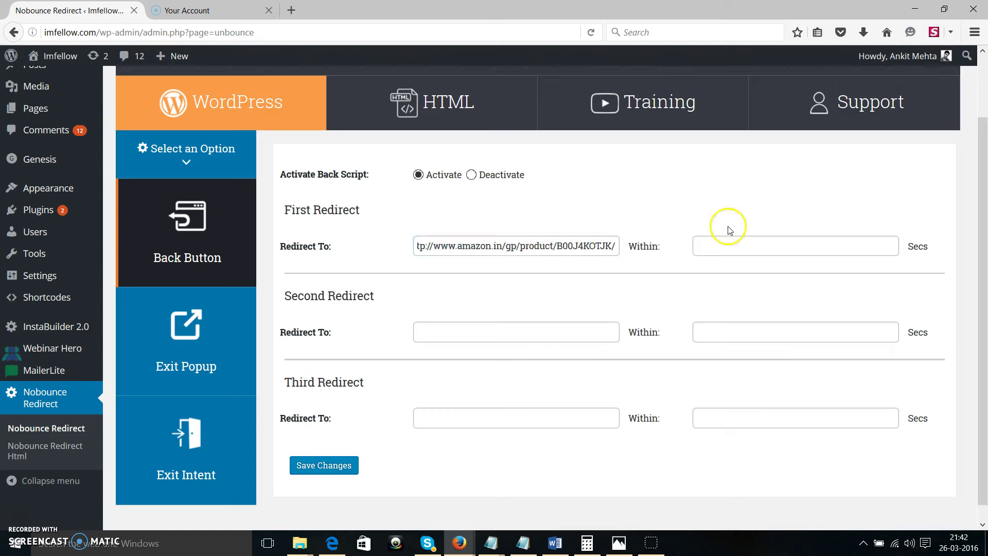
pyautogui.click(747, 240)
pyautogui.click(748, 330)
pyautogui.click(752, 418)
pyautogui.click(739, 247)
pyautogui.click(512, 337)
pyautogui.click(524, 417)
pyautogui.click(646, 204)
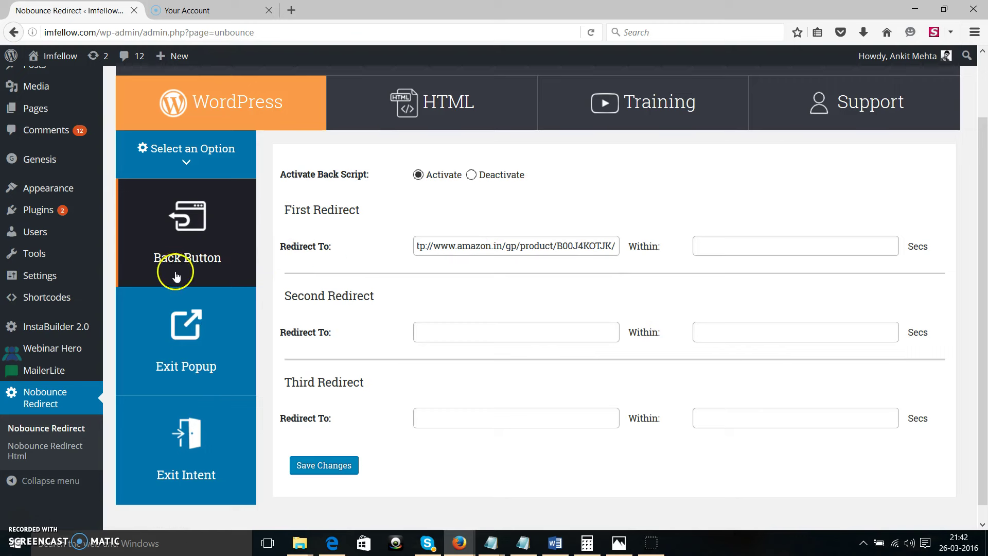
# - Set the Exit Intent script to Deactivate and save its settings
pyautogui.click(201, 349)
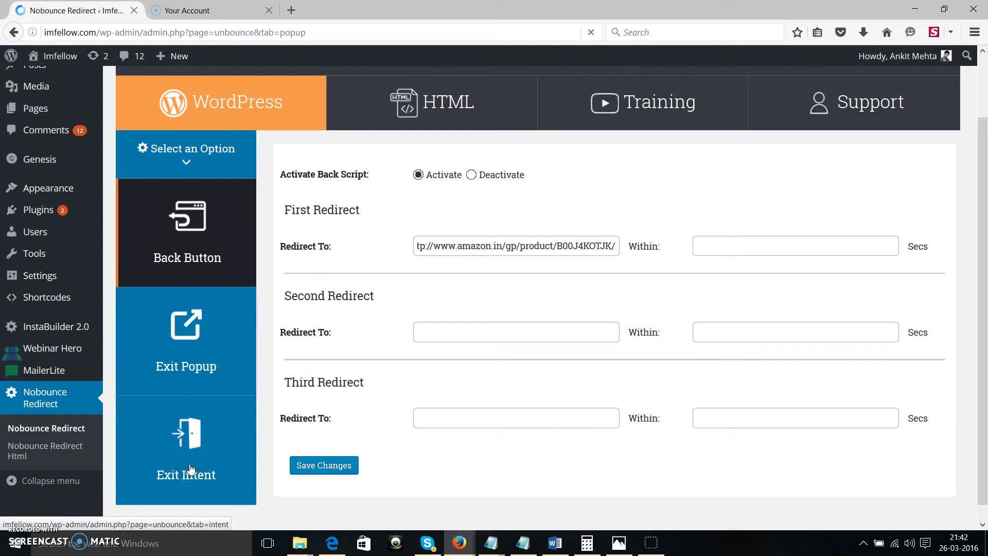
pyautogui.scroll(-3, 220, 396)
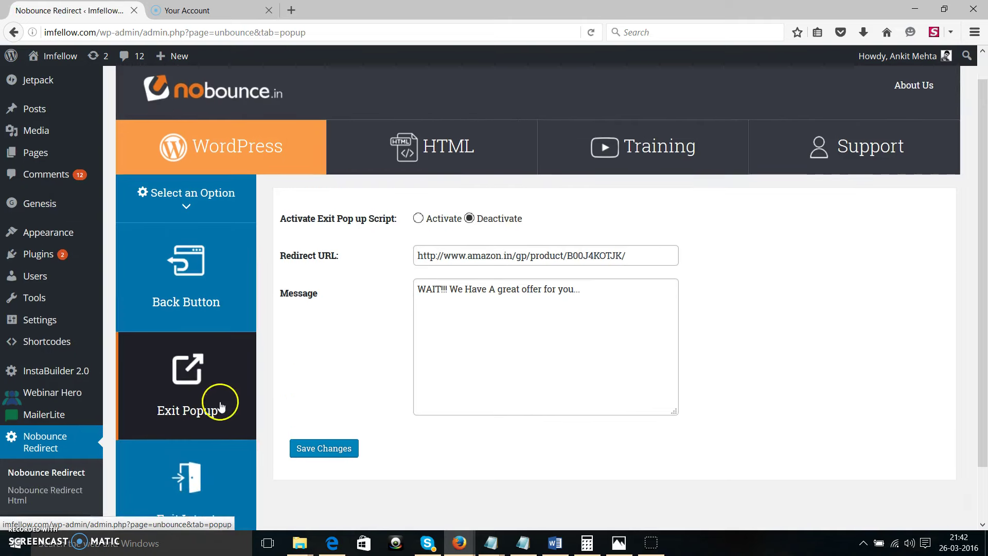
pyautogui.click(208, 437)
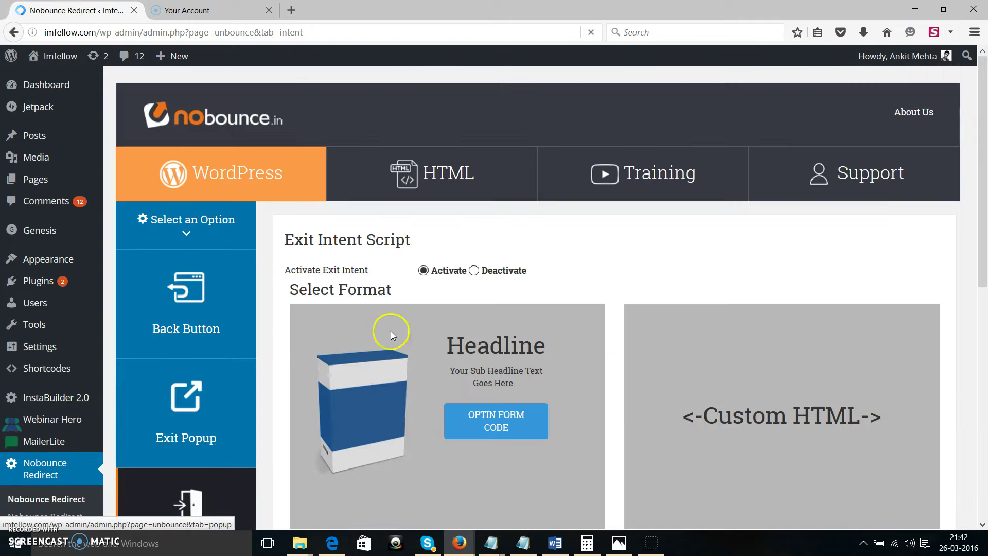
pyautogui.click(475, 271)
pyautogui.scroll(-15, 483, 330)
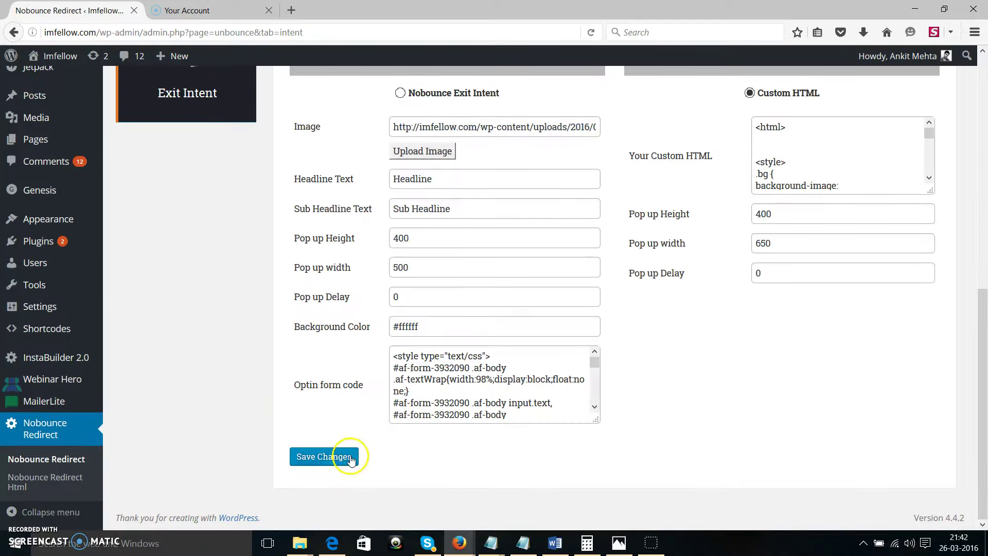
pyautogui.click(340, 456)
pyautogui.scroll(15, 262, 327)
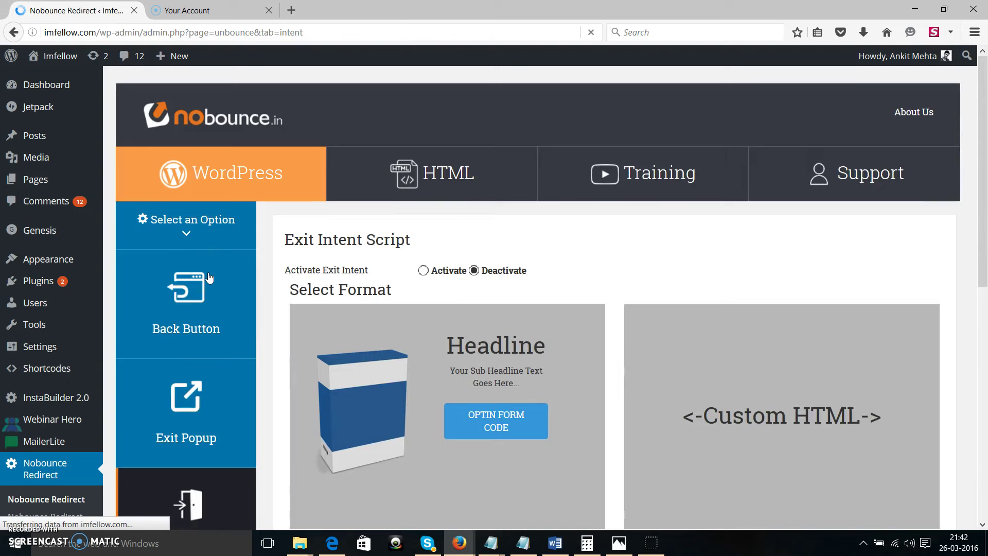
pyautogui.click(179, 303)
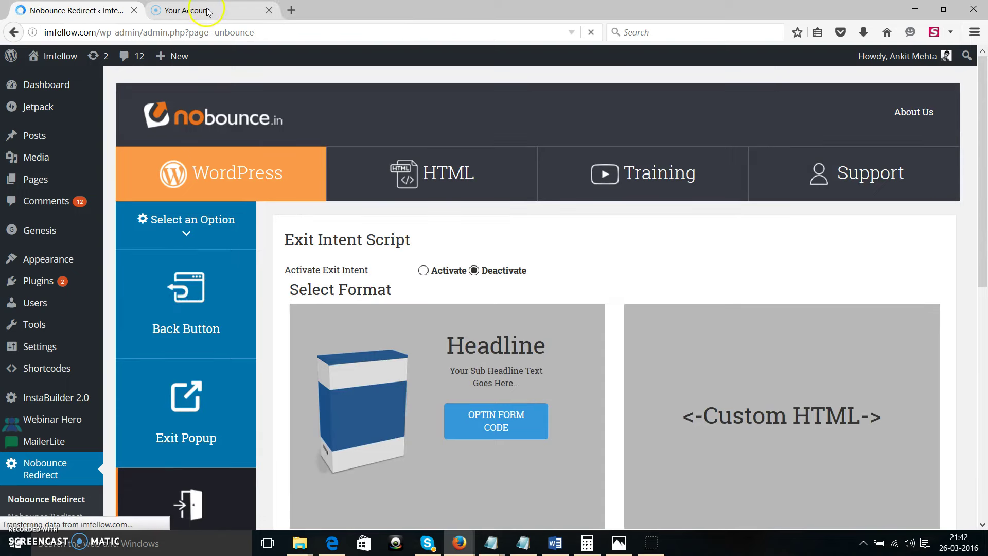
# - Google 'imfellow', open the Imfellow site, then go back to land on the Amazon Benro T600EX page
pyautogui.hotkey('ctrl', 't')
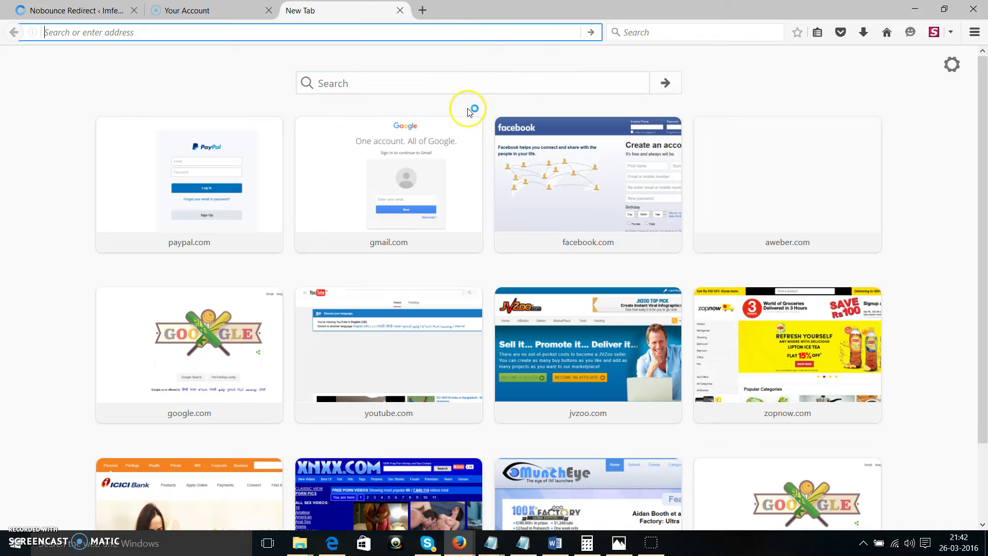
pyautogui.write('google.com/')
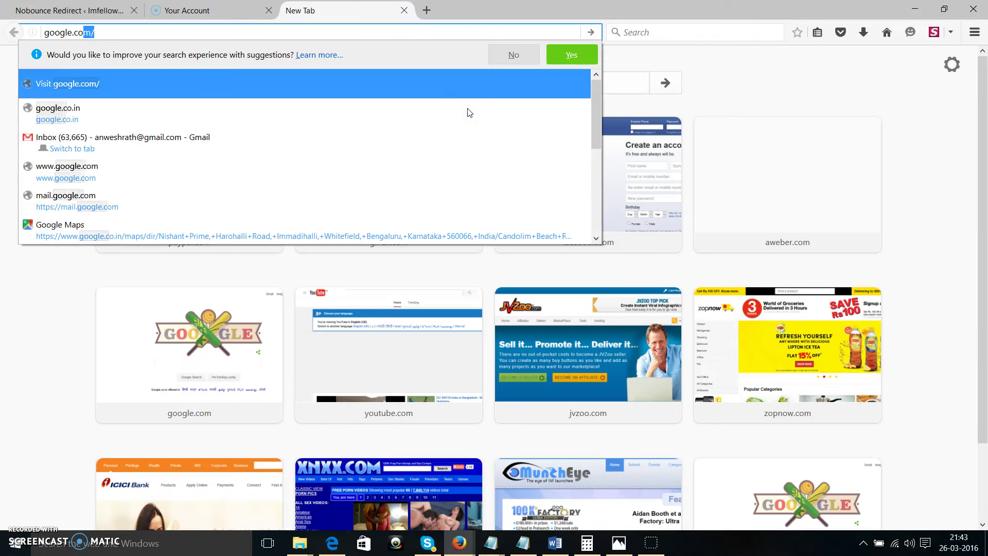
pyautogui.press('Return')
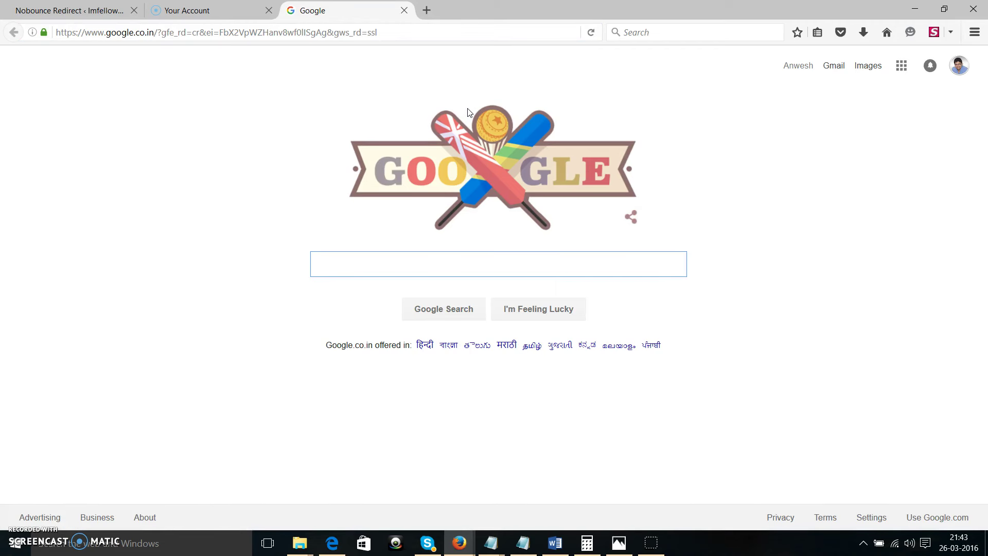
pyautogui.write('imfellow')
pyautogui.press('Return')
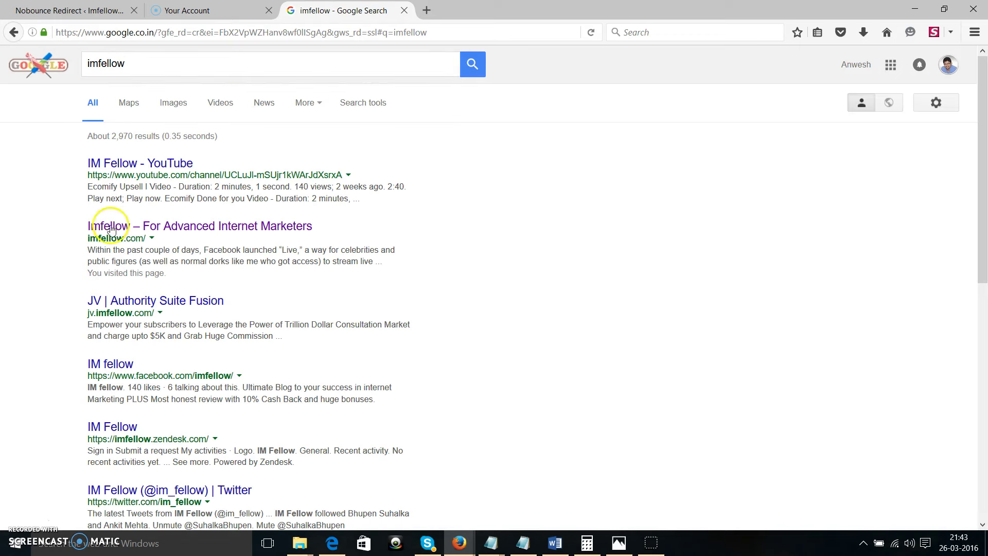
pyautogui.click(174, 232)
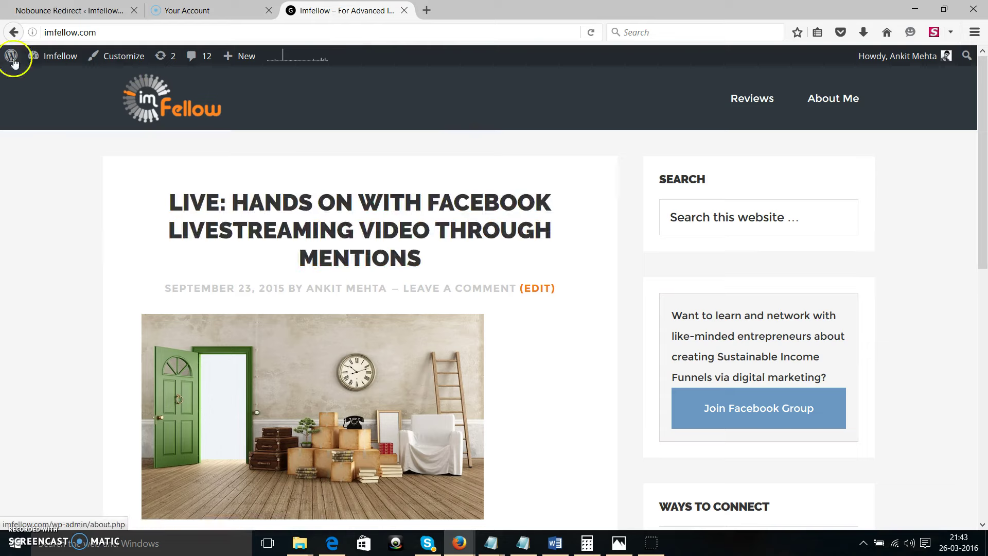
pyautogui.click(14, 33)
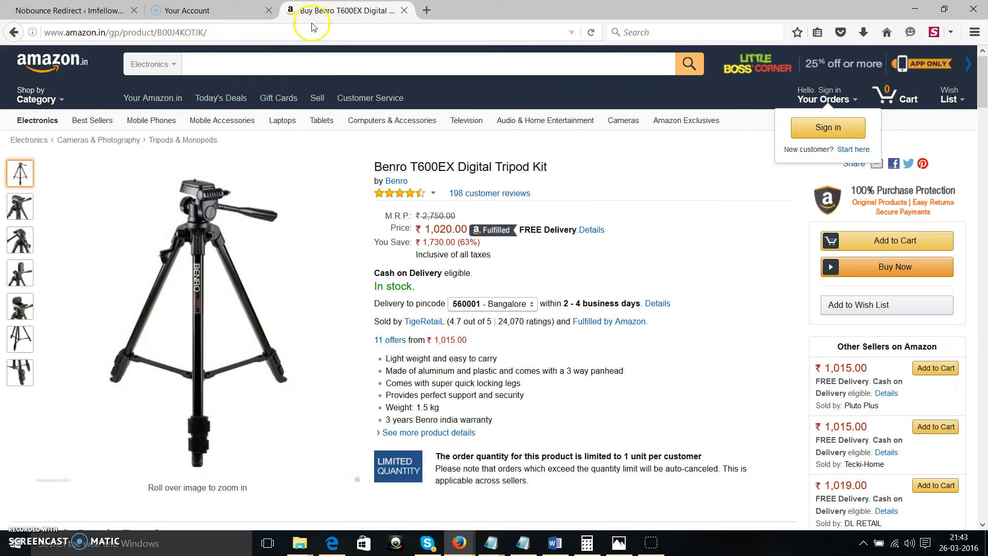
# - Close the Amazon tab and set the First Redirect delay to 10 seconds
pyautogui.click(404, 11)
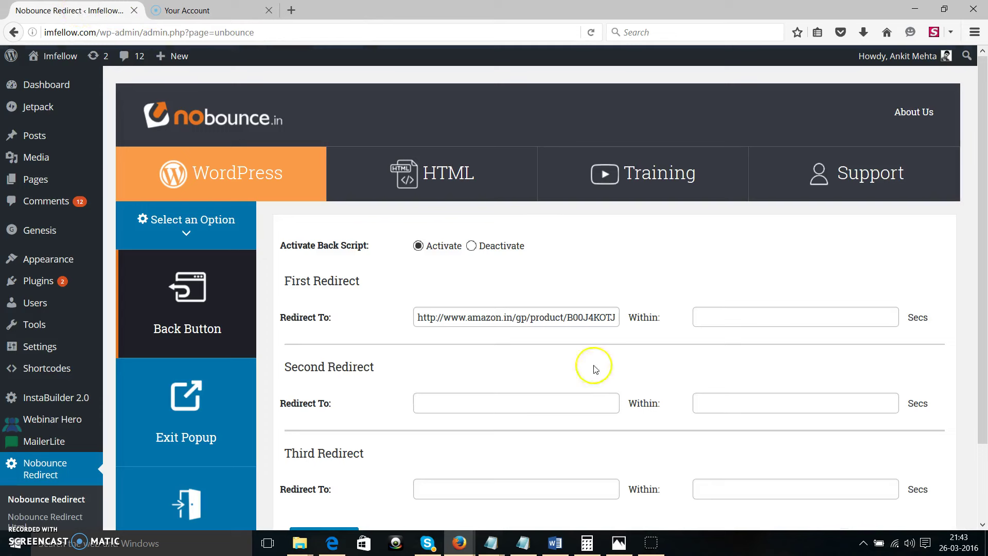
pyautogui.click(745, 318)
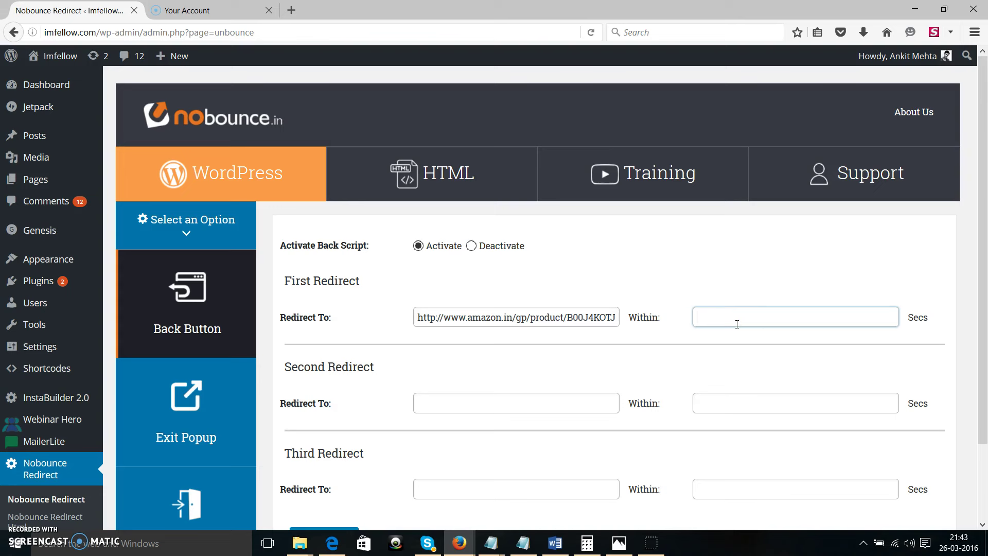
pyautogui.write('10')
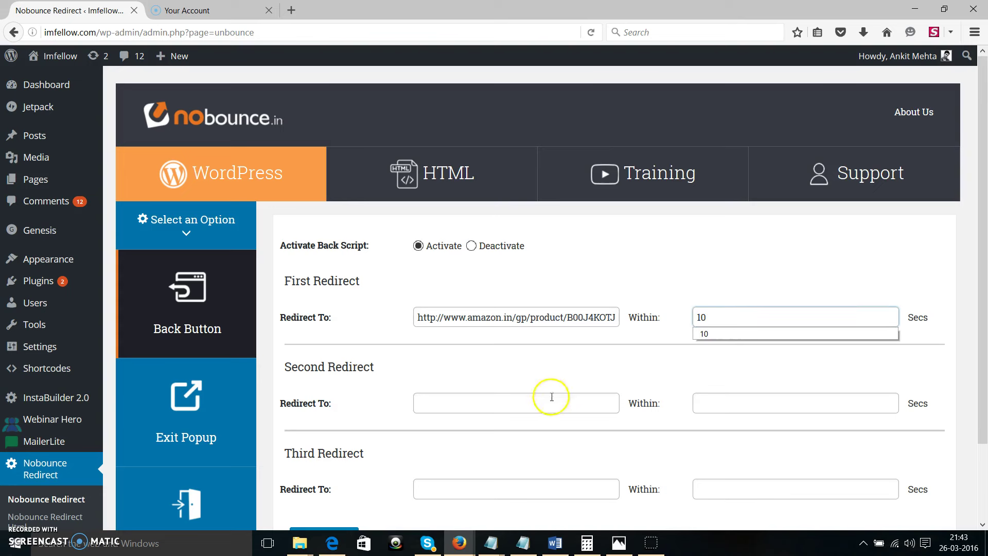
pyautogui.click(527, 407)
pyautogui.click(727, 315)
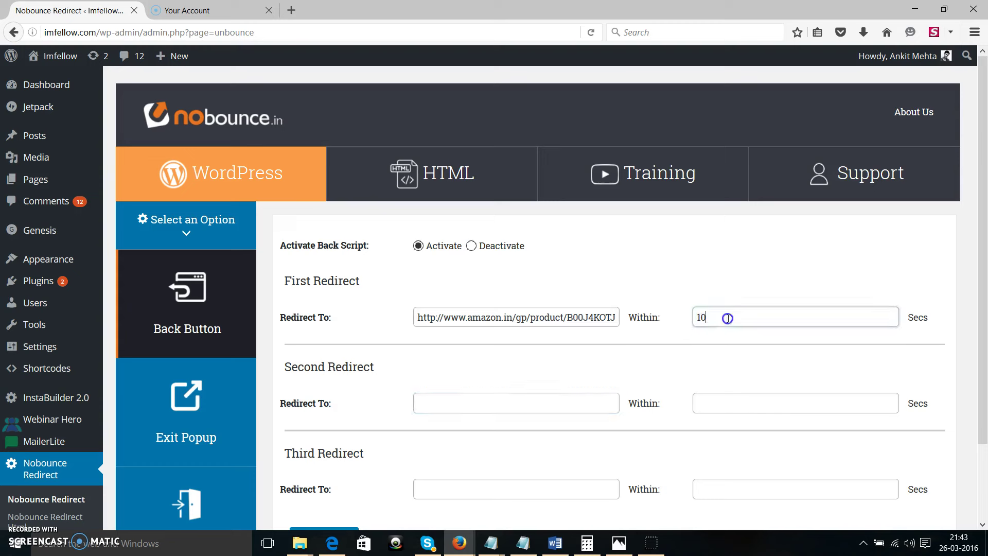
pyautogui.click(700, 319)
pyautogui.click(702, 323)
pyautogui.click(723, 316)
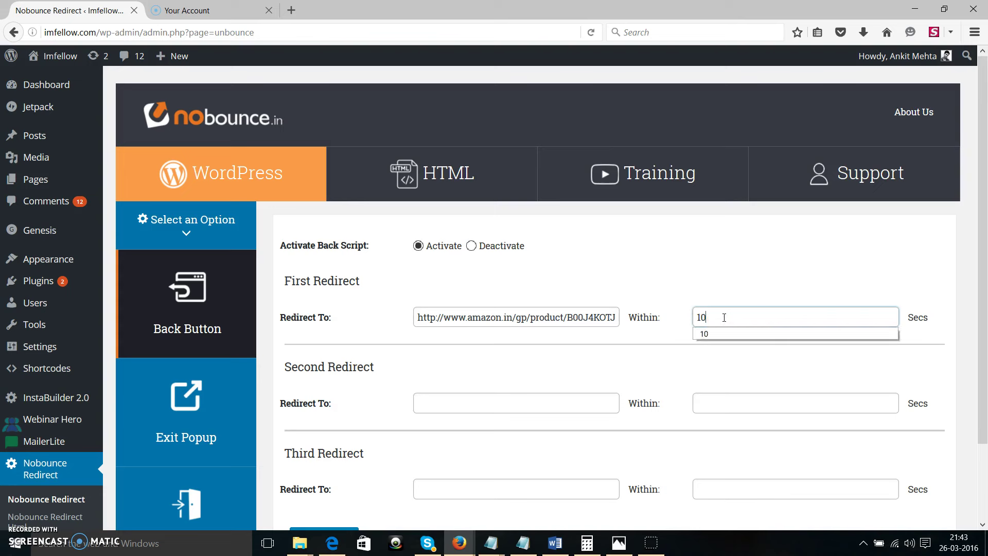
pyautogui.tripleClick(562, 316)
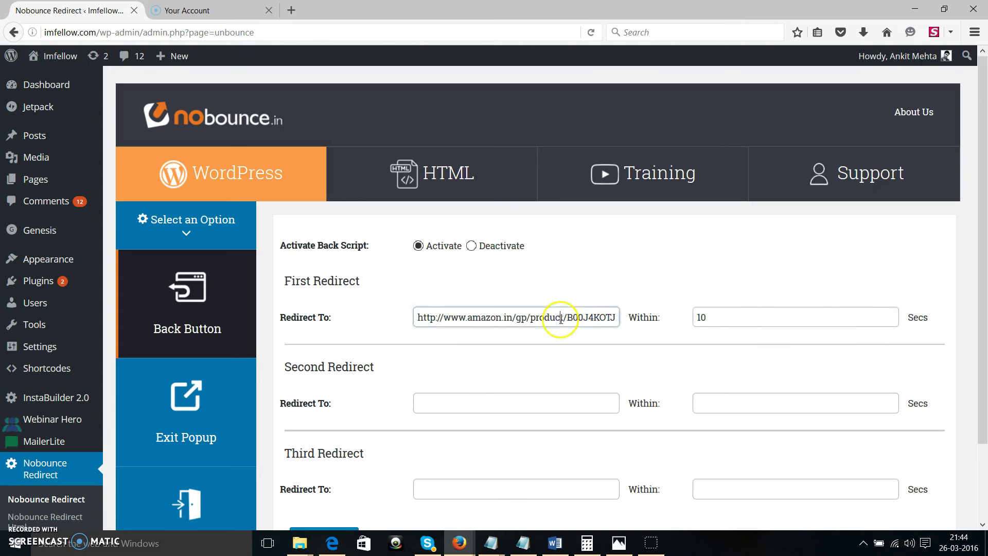
pyautogui.click(547, 403)
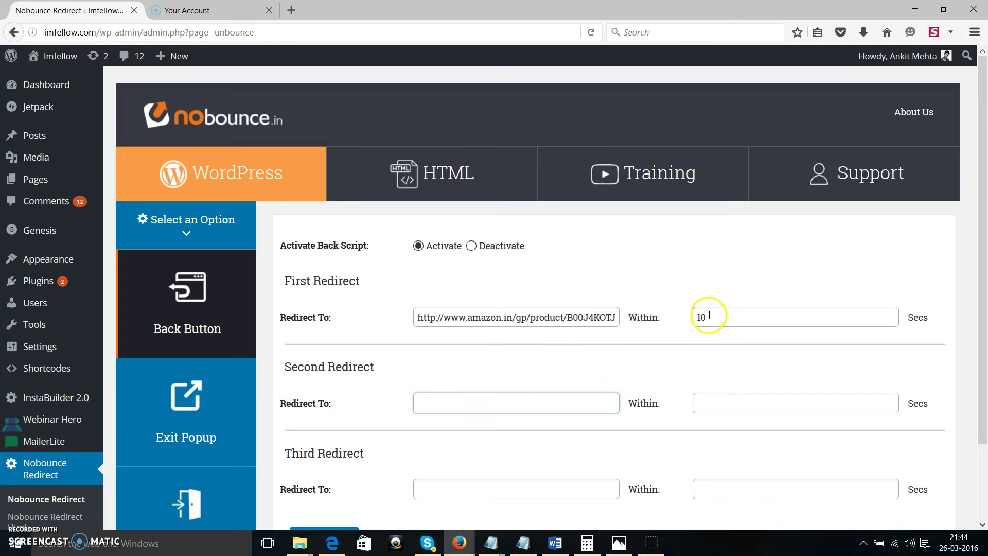
pyautogui.click(696, 401)
pyautogui.click(489, 495)
pyautogui.click(720, 488)
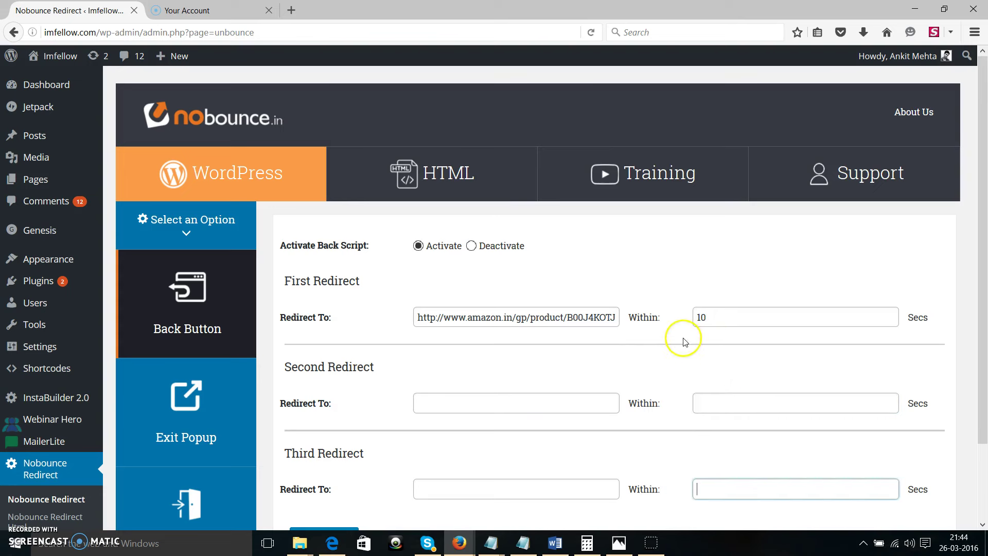
pyautogui.click(524, 404)
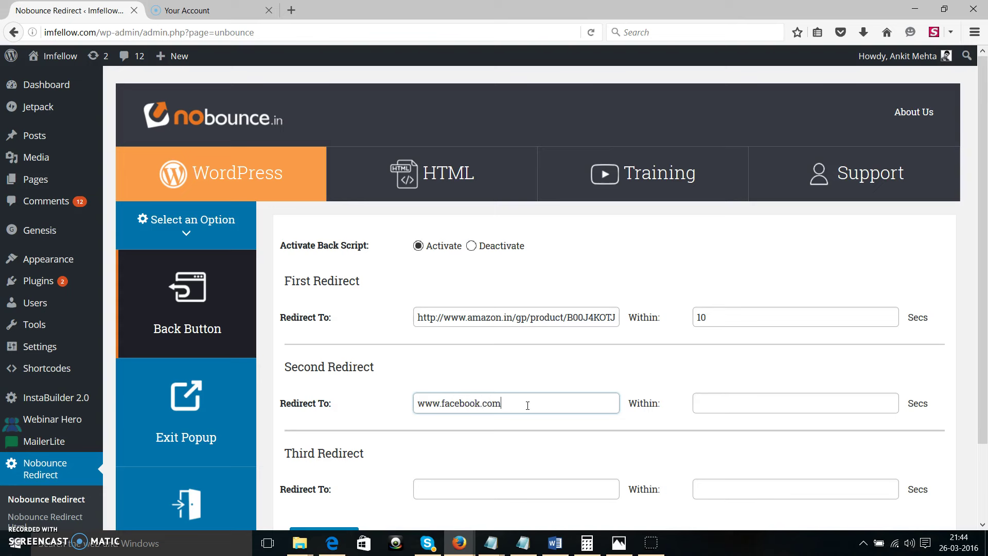
pyautogui.press('Tab')
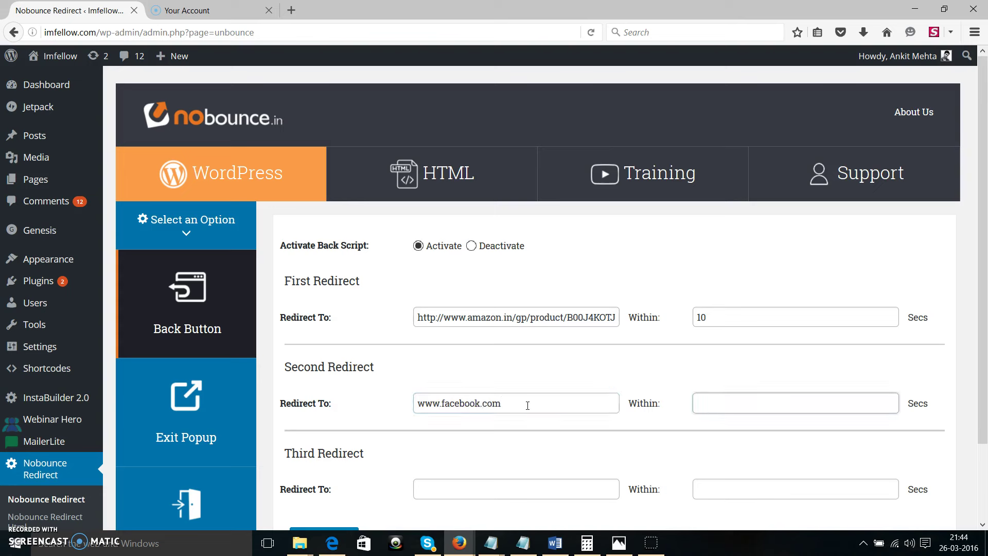
pyautogui.press('Tab')
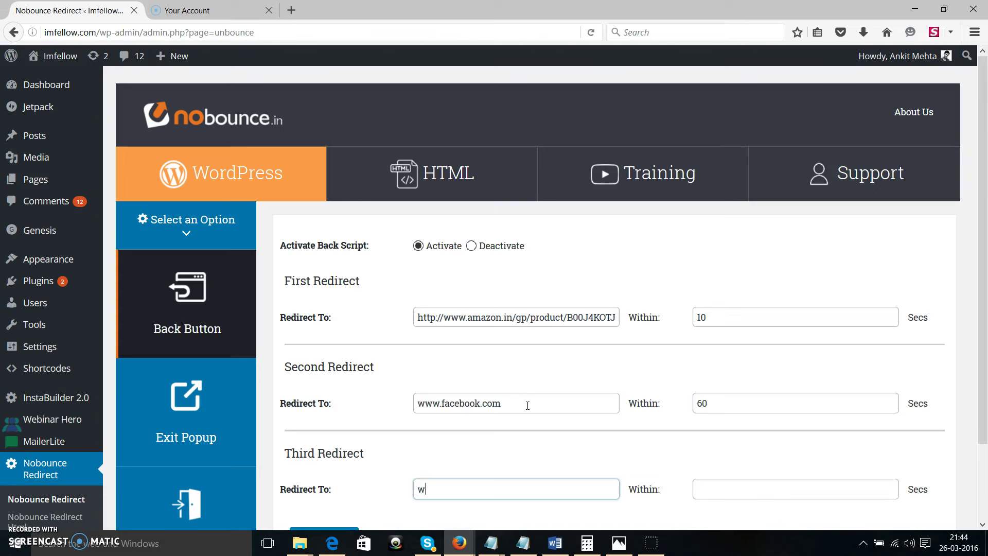
pyautogui.write('www.youtube.com')
pyautogui.press('Tab')
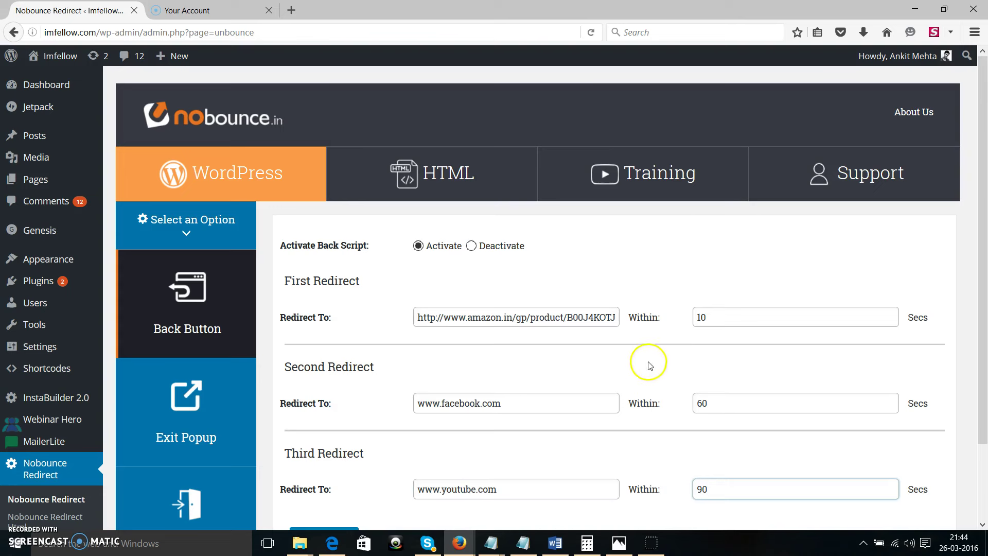
pyautogui.click(712, 316)
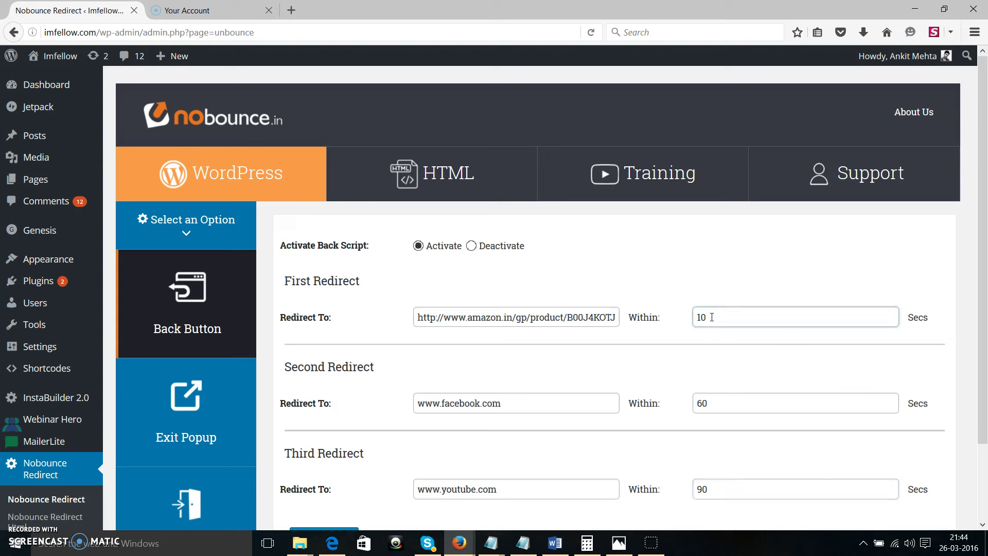
pyautogui.click(717, 404)
pyautogui.click(716, 365)
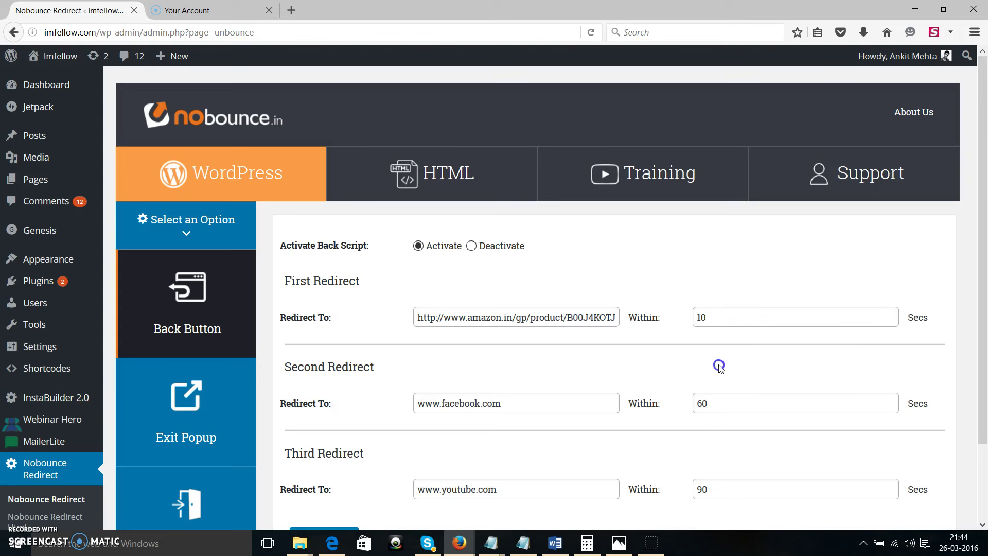
pyautogui.moveTo(535, 409); pyautogui.dragTo(406, 406)
pyautogui.click(467, 386)
pyautogui.click(718, 402)
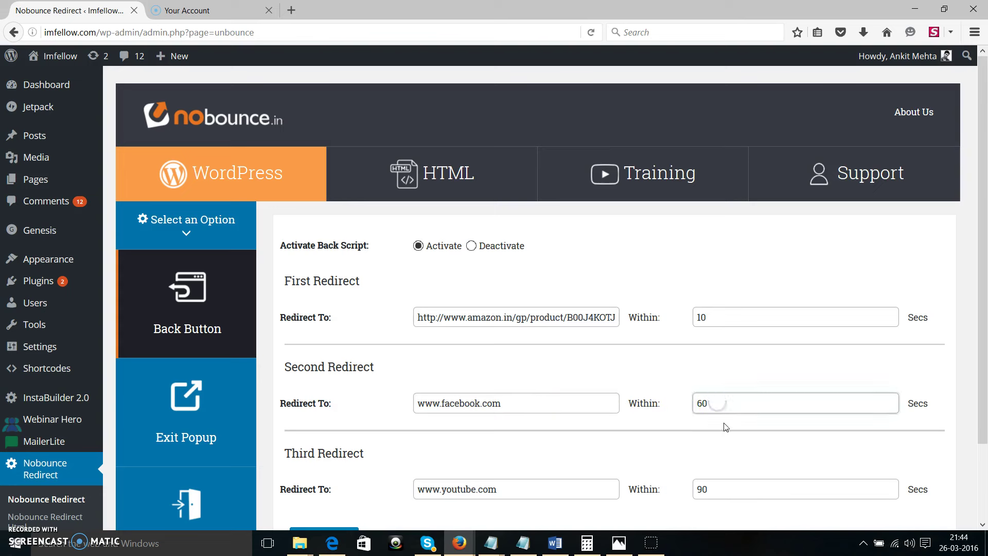
pyautogui.click(719, 491)
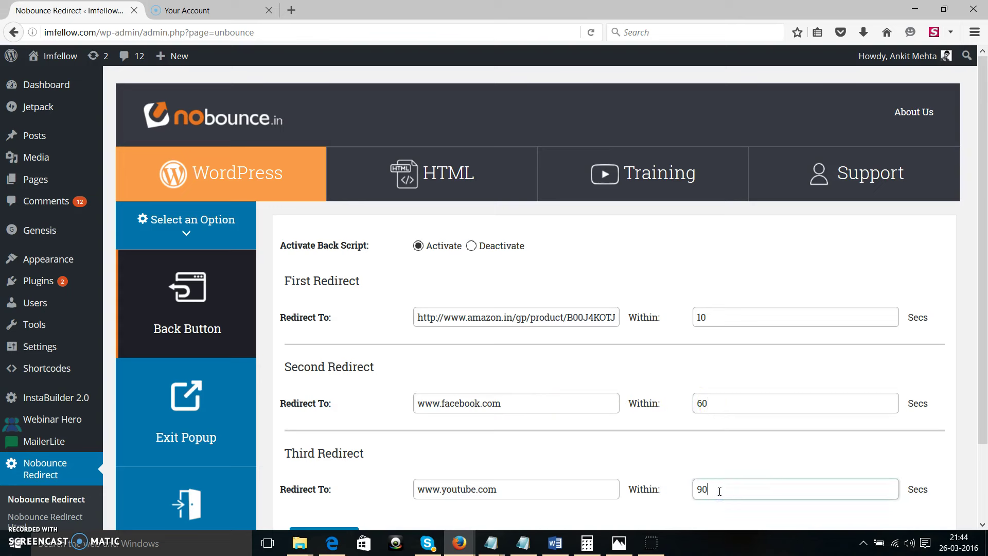
pyautogui.moveTo(559, 497); pyautogui.dragTo(431, 475)
pyautogui.click(486, 463)
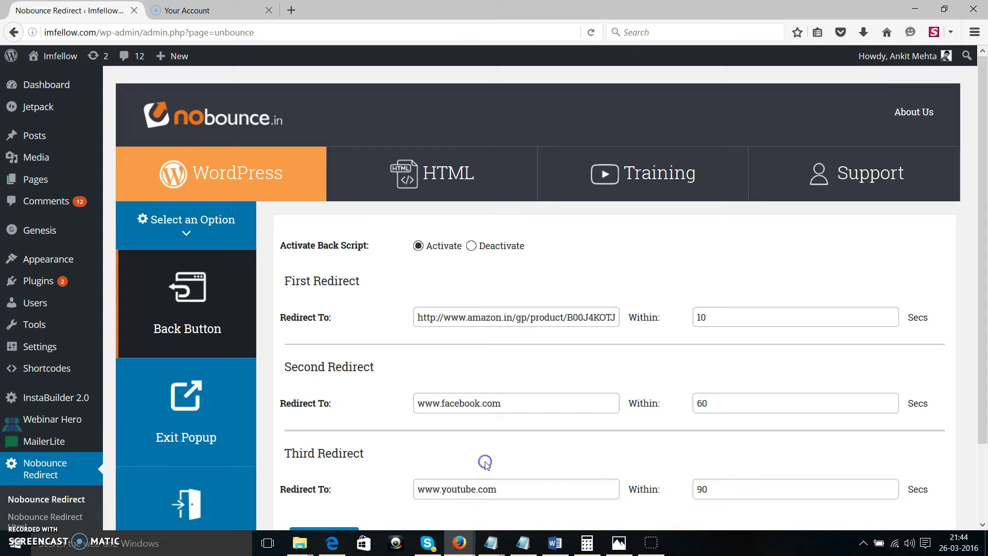
# - Remove the Third Redirect's 90-second delay and save the back-button settings
pyautogui.scroll(-3, 396, 453)
pyautogui.click(433, 410)
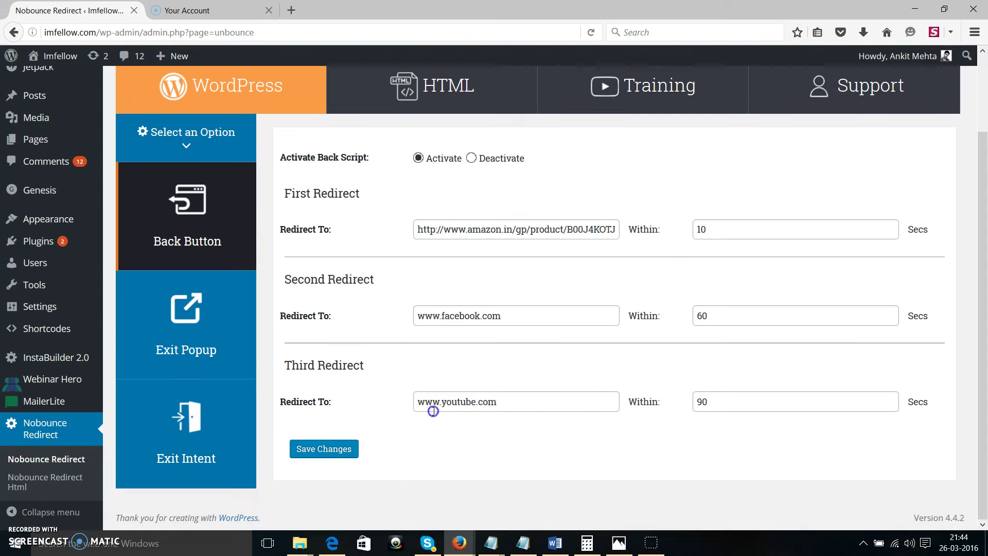
pyautogui.click(537, 402)
pyautogui.moveTo(710, 403); pyautogui.dragTo(657, 403)
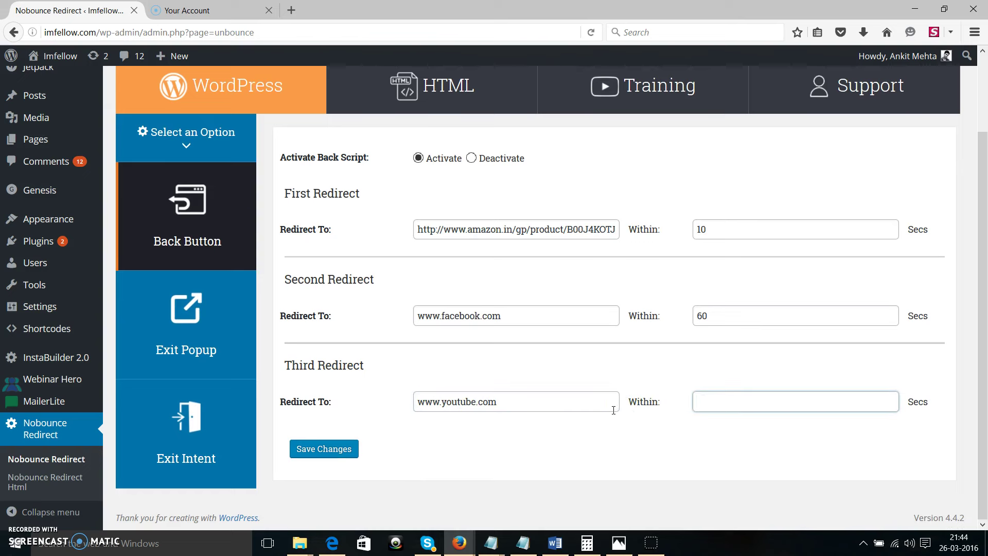
pyautogui.click(615, 440)
pyautogui.click(291, 448)
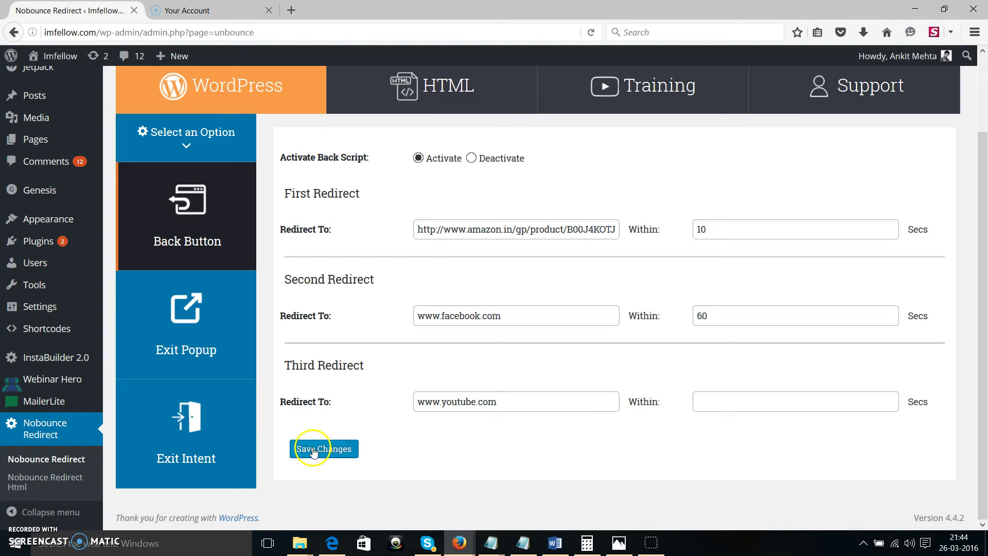
pyautogui.click(577, 301)
pyautogui.click(153, 266)
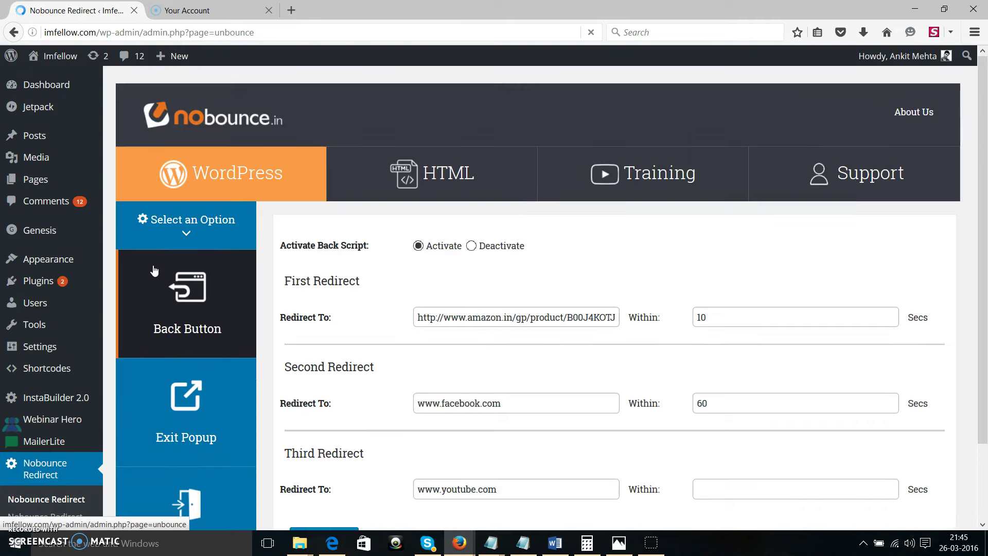
pyautogui.click(639, 321)
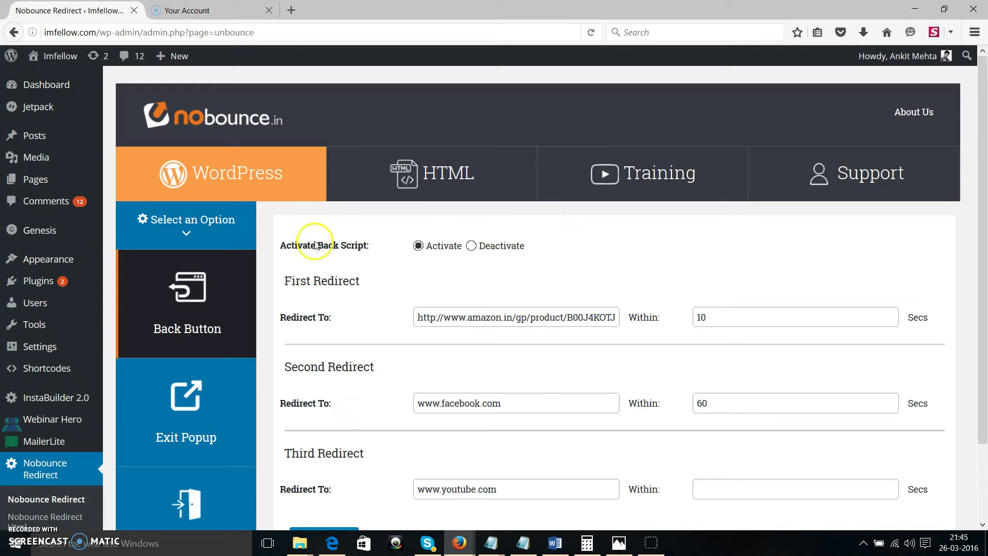
pyautogui.hotkey('ctrl', 't')
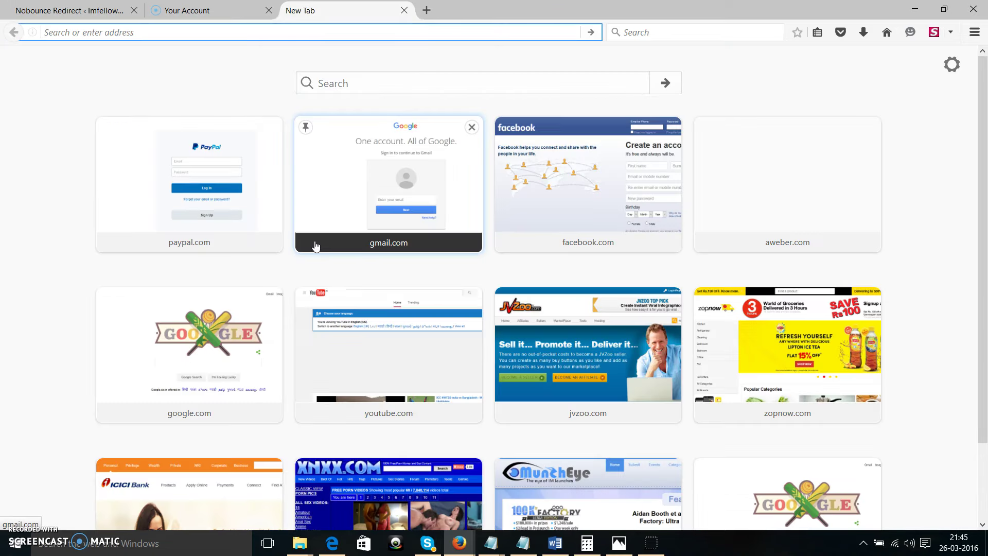
pyautogui.write('imfellow.co')
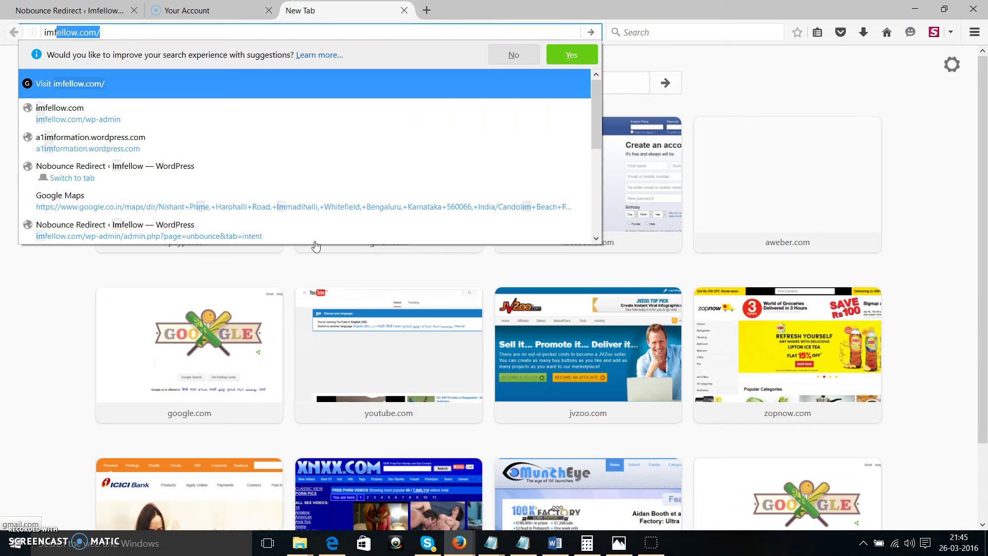
pyautogui.write('m')
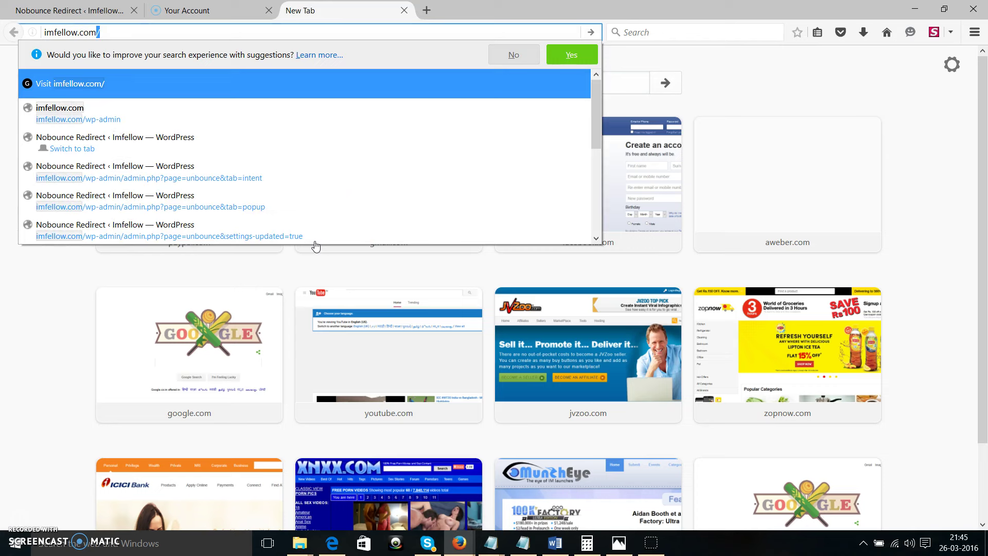
pyautogui.press('Return')
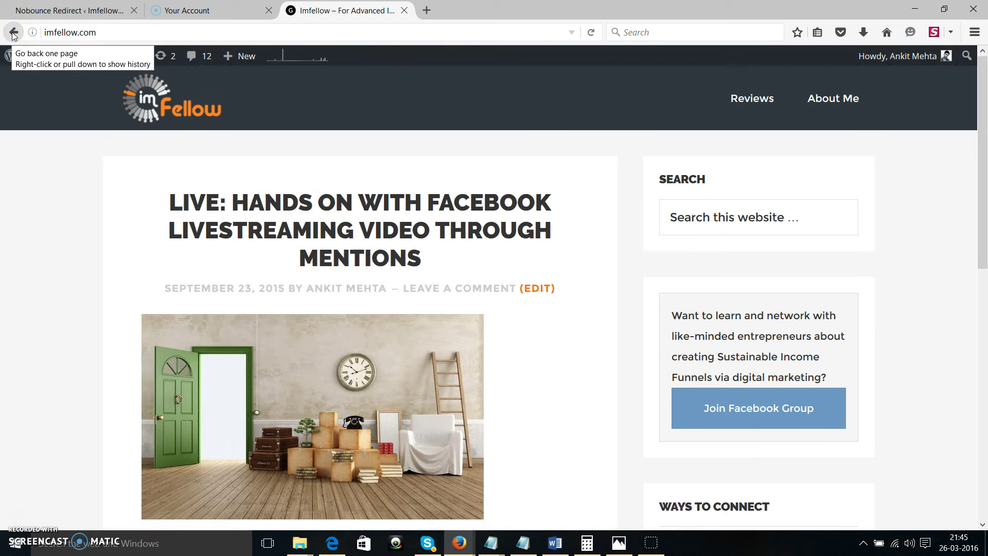
pyautogui.click(14, 149)
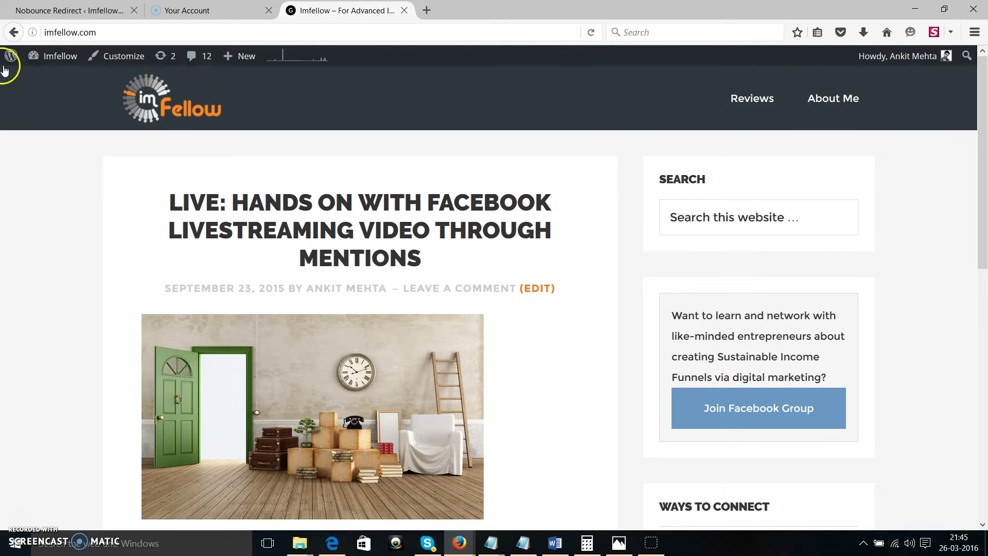
pyautogui.click(14, 33)
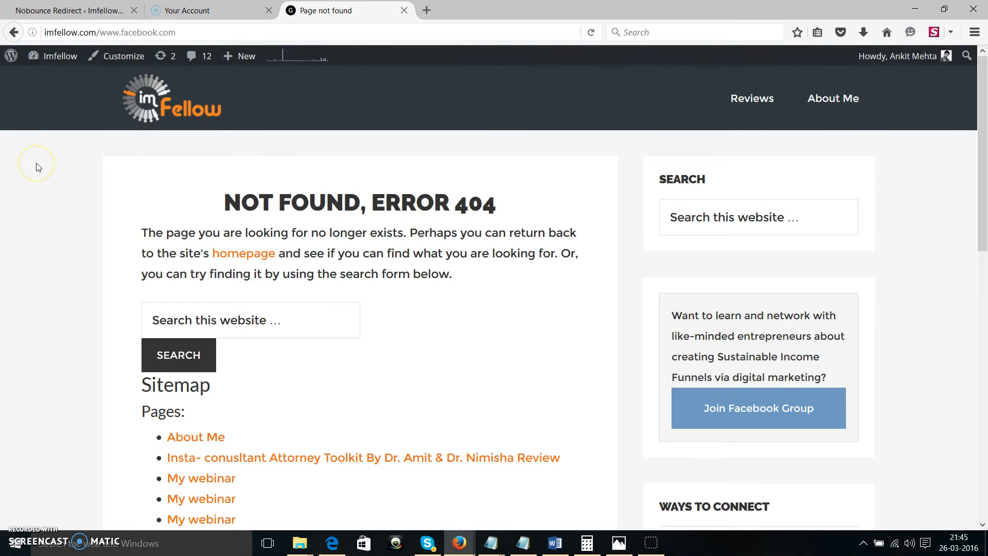
pyautogui.click(75, 11)
pyautogui.moveTo(441, 404); pyautogui.dragTo(365, 403)
pyautogui.write('https')
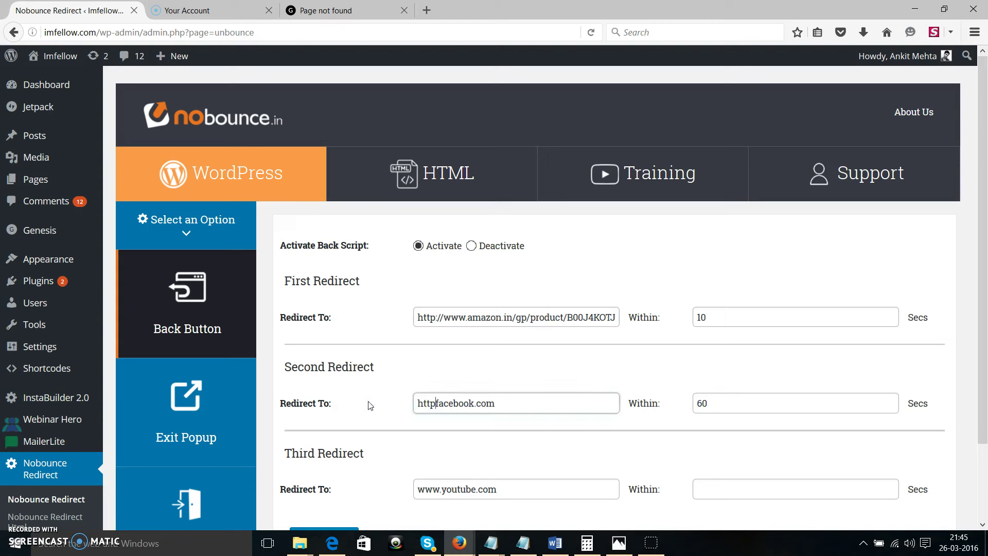
pyautogui.write('://')
pyautogui.click(442, 490)
pyautogui.moveTo(441, 490); pyautogui.dragTo(375, 491)
pyautogui.write('http')
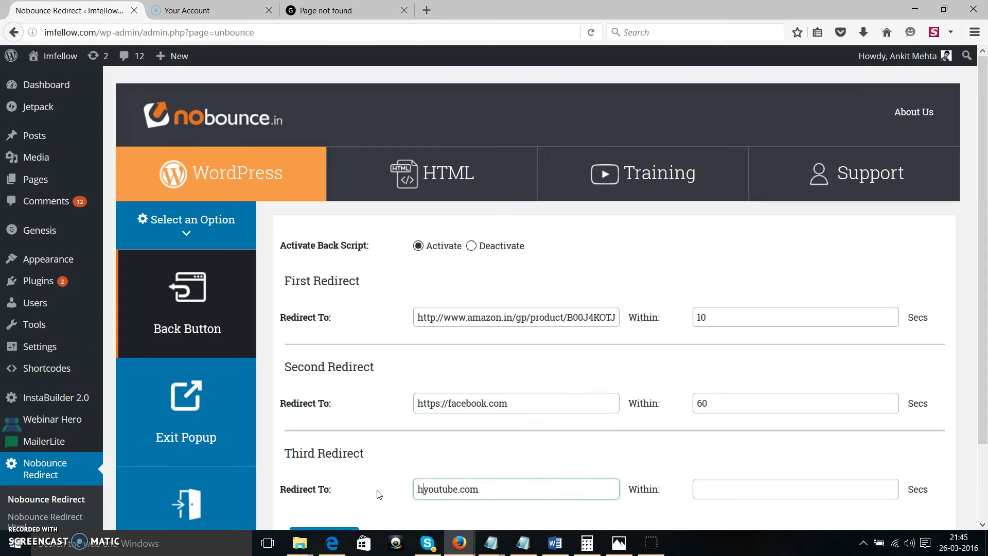
pyautogui.write('s://')
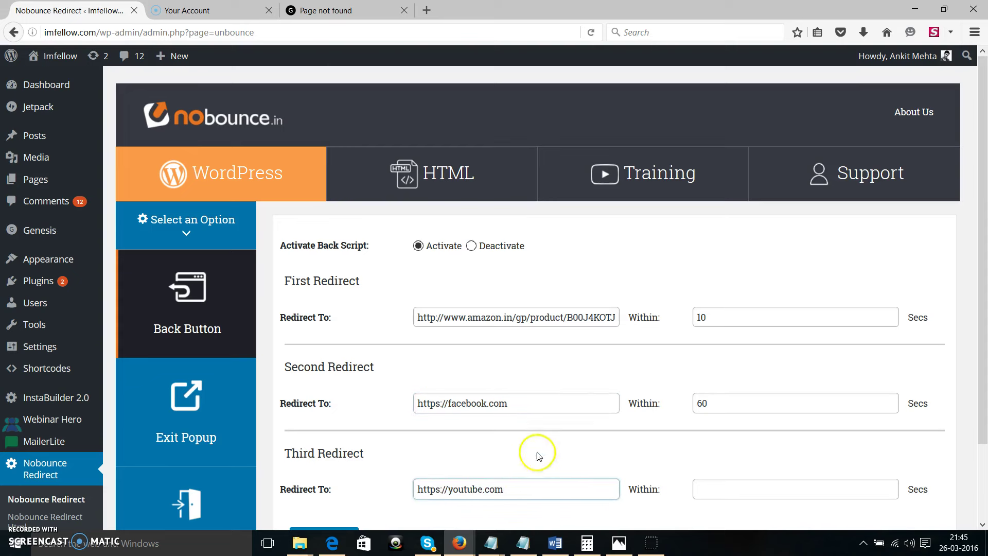
pyautogui.scroll(-1, 533, 452)
pyautogui.click(332, 448)
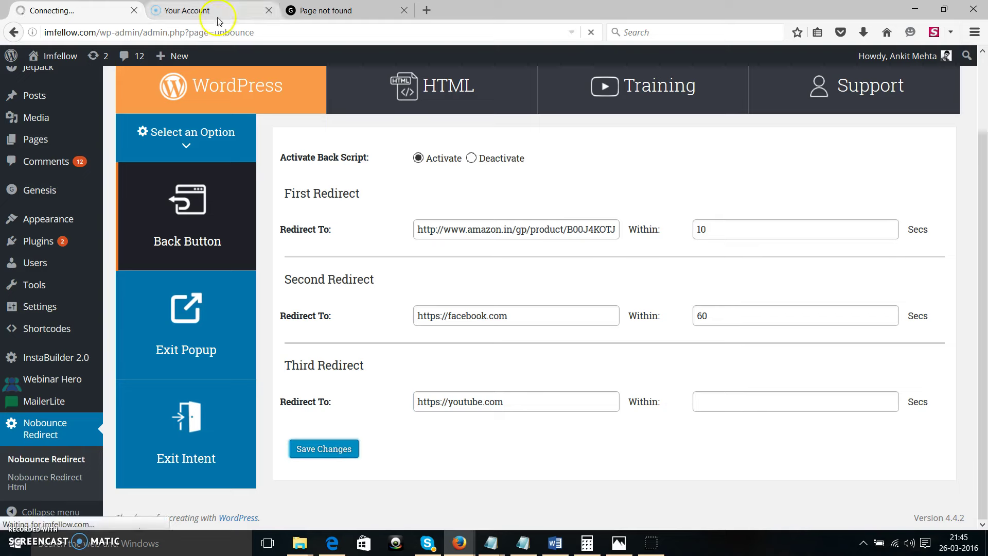
pyautogui.click(333, 11)
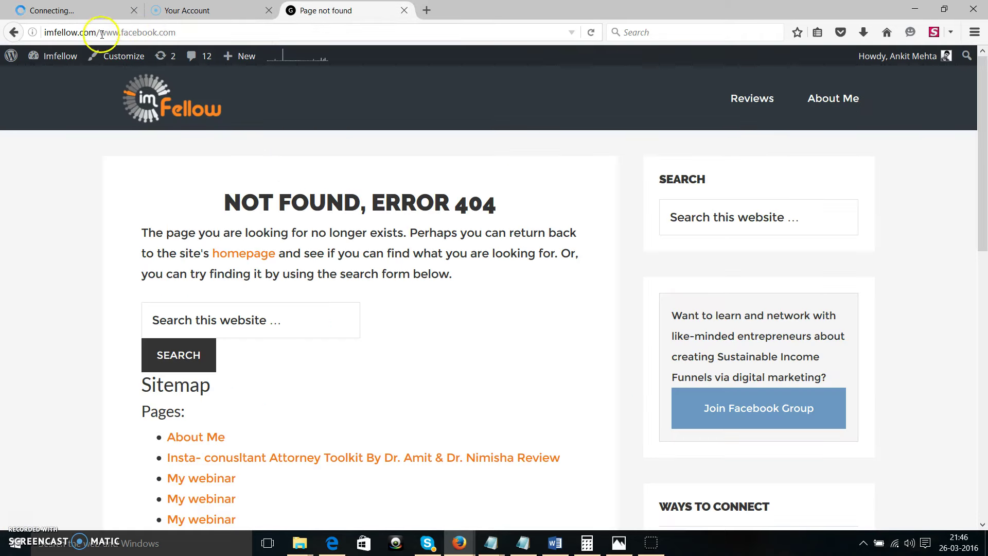
# - Load imfellow.com, fixing the 'ifellow.com' typo, and go back to confirm the Facebook redirect
pyautogui.doubleClick(135, 32)
pyautogui.tripleClick(135, 32)
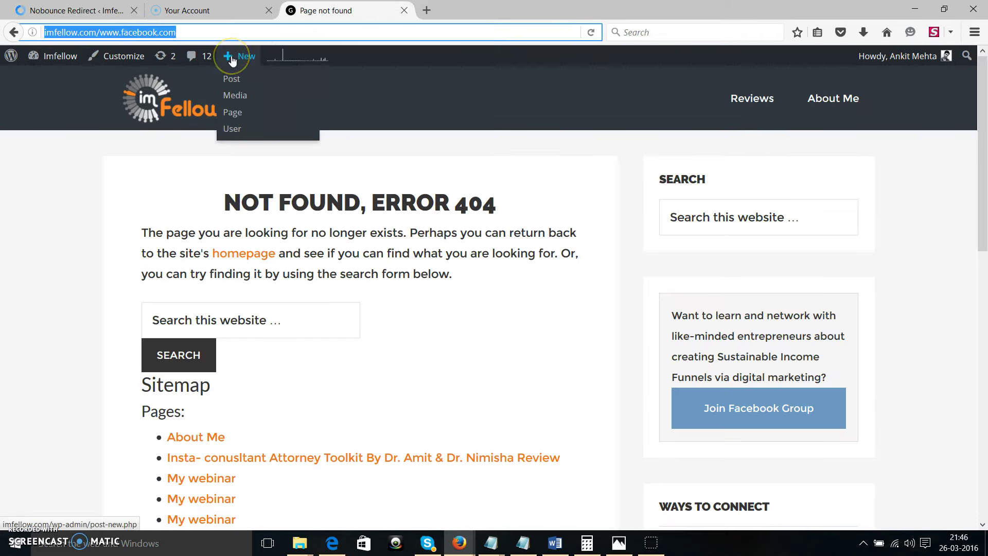
pyautogui.write('ifellow.com')
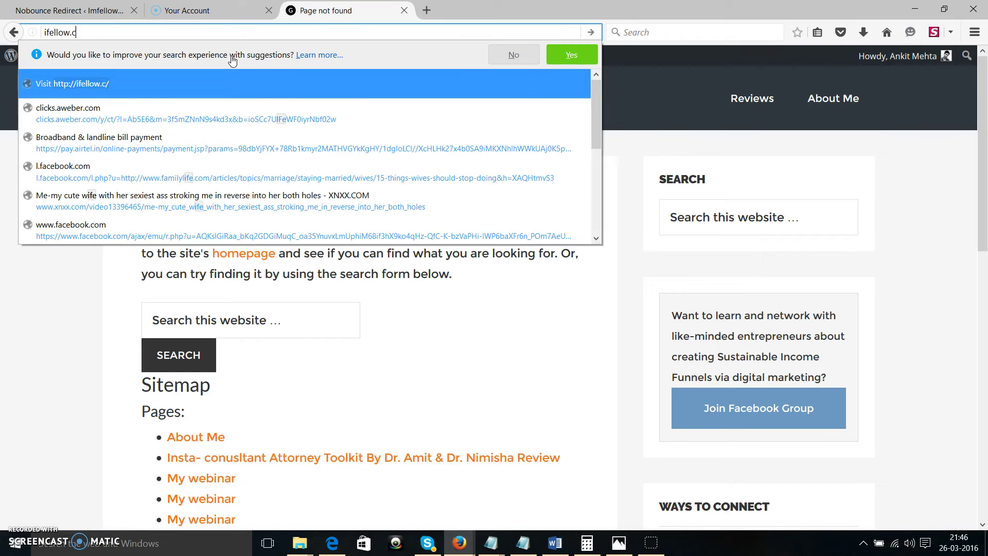
pyautogui.press('Return')
pyautogui.click(227, 36)
pyautogui.write('imfellow')
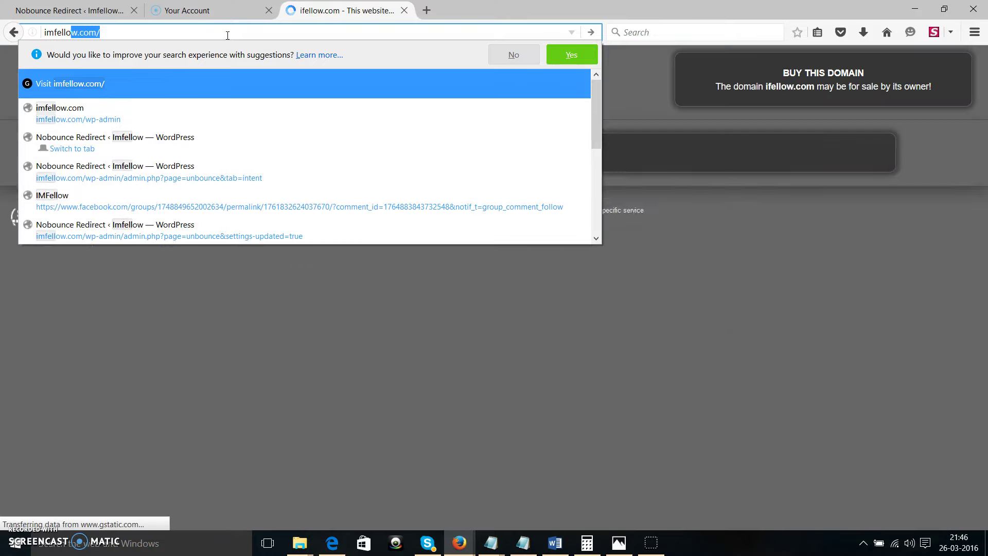
pyautogui.press('Return')
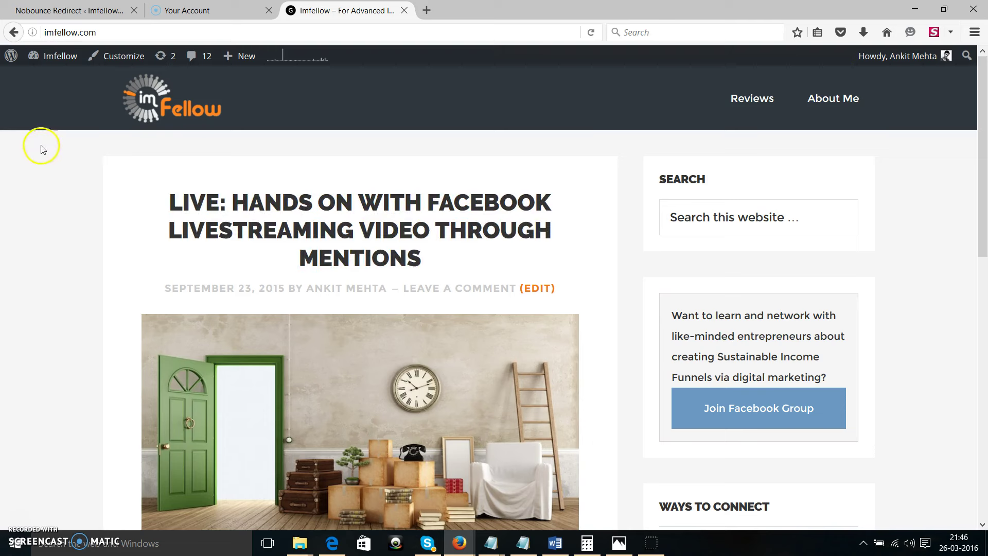
pyautogui.click(15, 34)
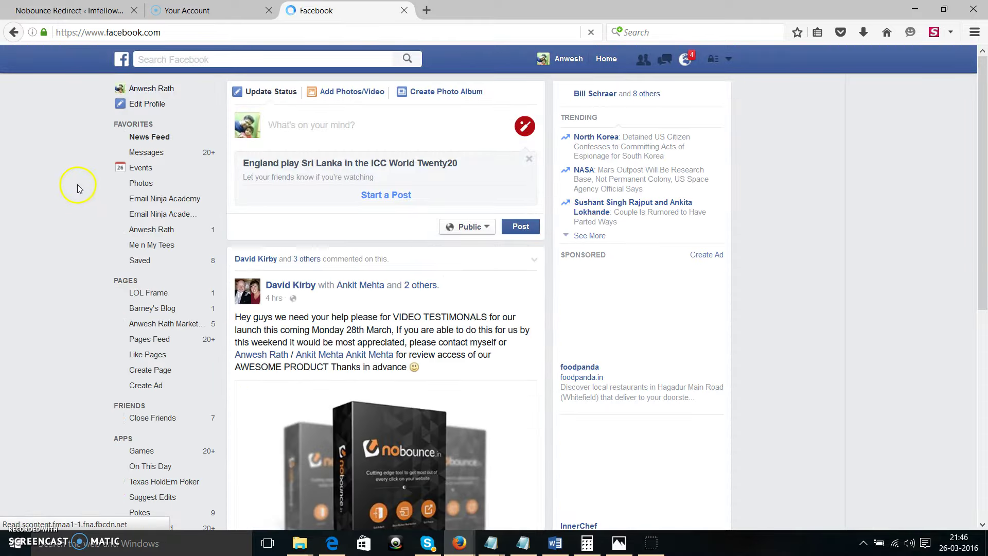
pyautogui.click(94, 10)
# - Close the Facebook tab and bring up the Exit Popup settings
pyautogui.click(730, 406)
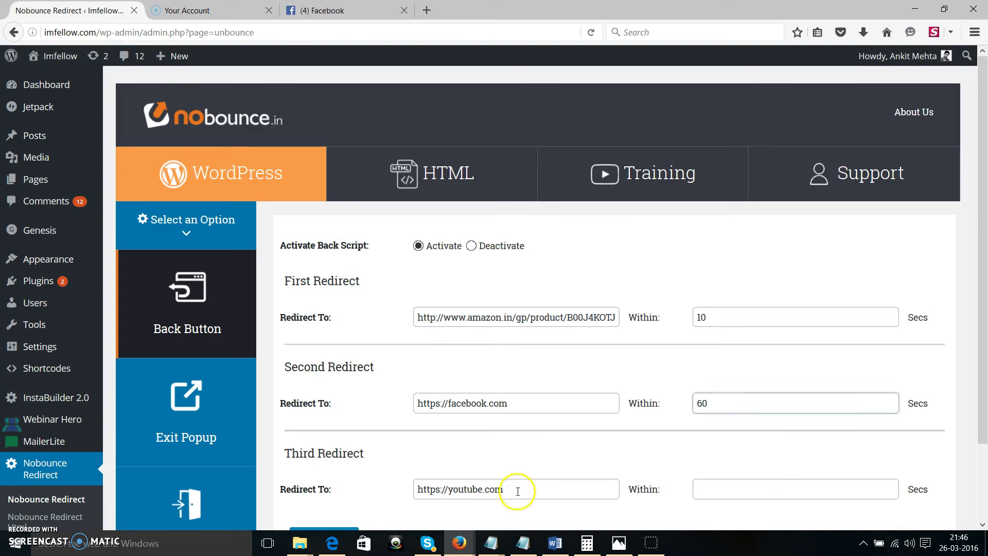
pyautogui.moveTo(517, 491); pyautogui.dragTo(355, 482)
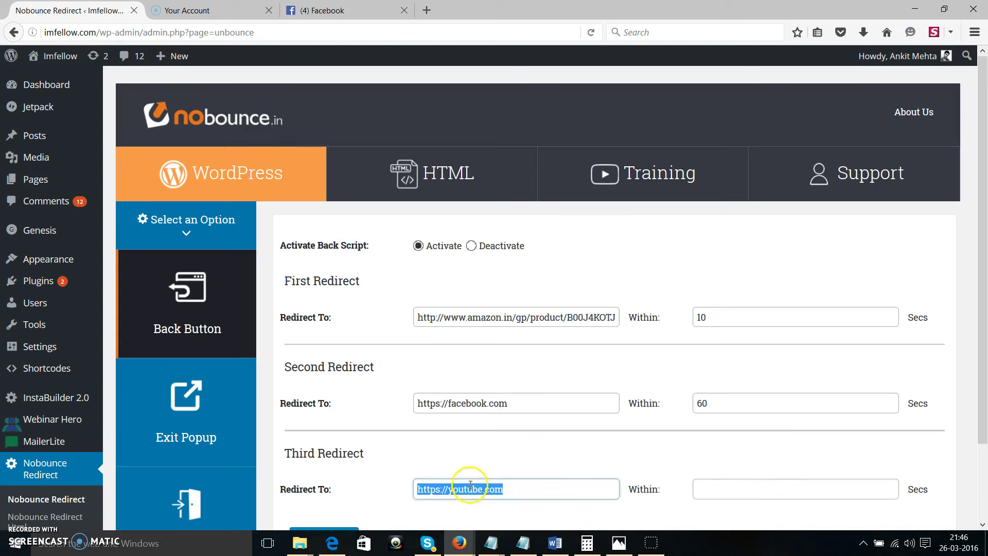
pyautogui.click(402, 11)
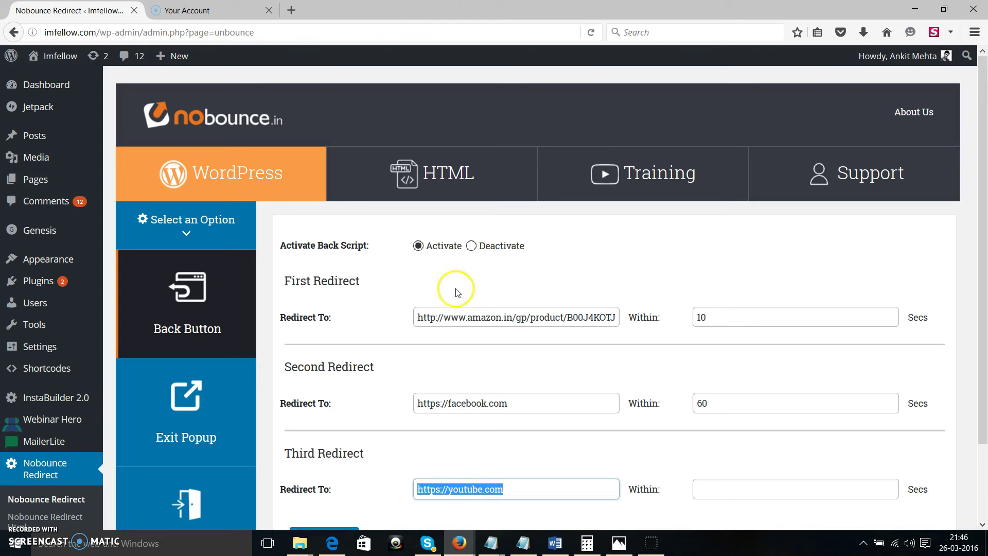
pyautogui.click(201, 416)
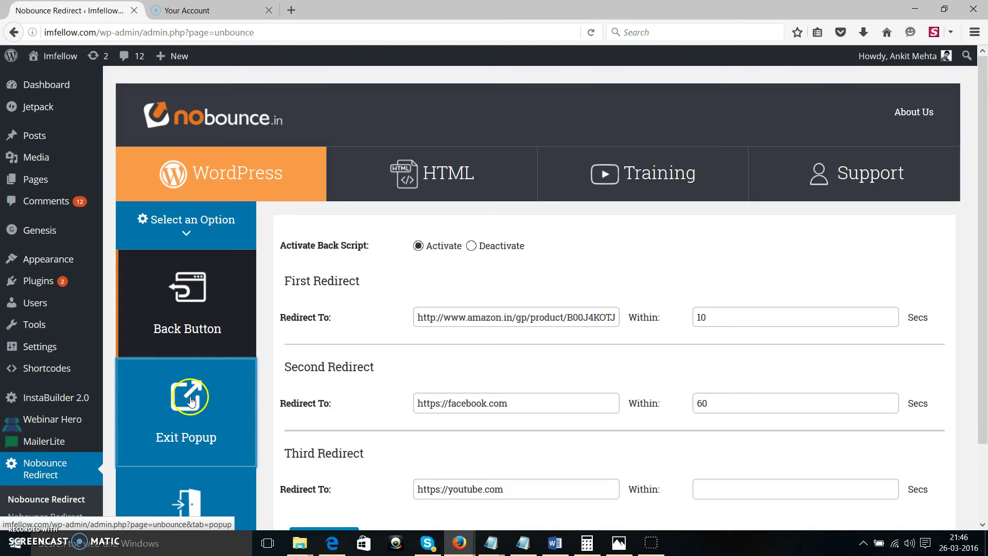
pyautogui.click(191, 426)
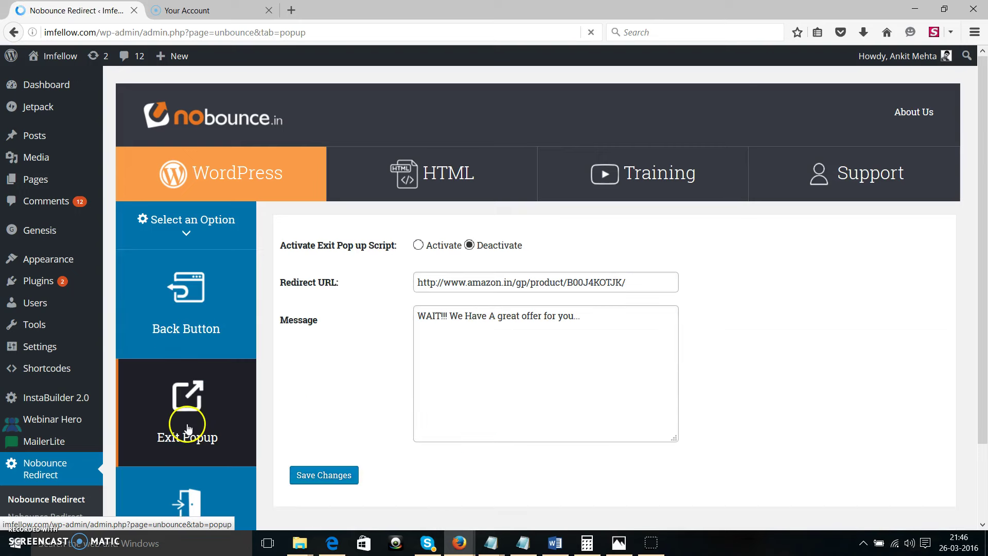
# - Activate the Exit Popup with its Amazon redirect URL and WAIT!!! offer message, and save
pyautogui.click(420, 282)
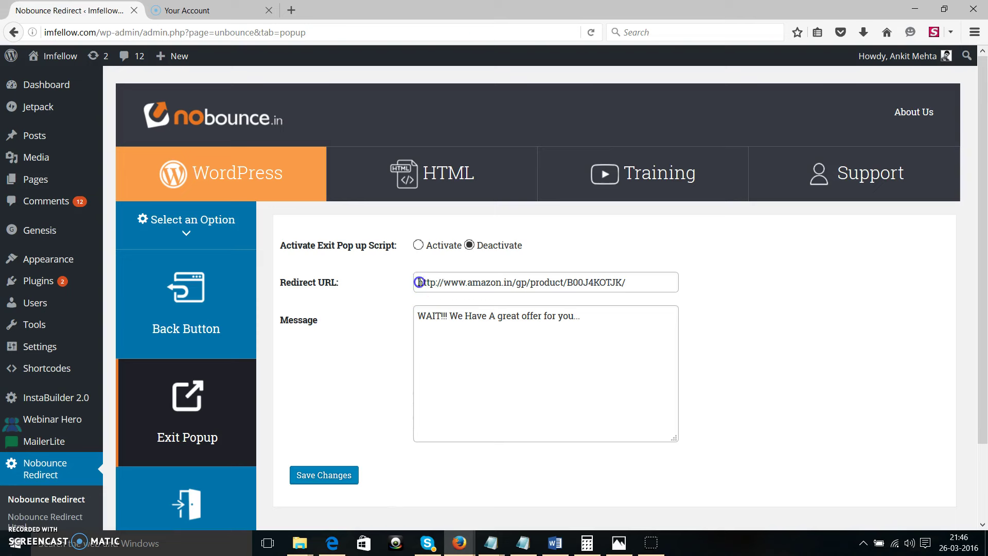
pyautogui.moveTo(419, 282); pyautogui.dragTo(643, 282)
pyautogui.click(643, 282)
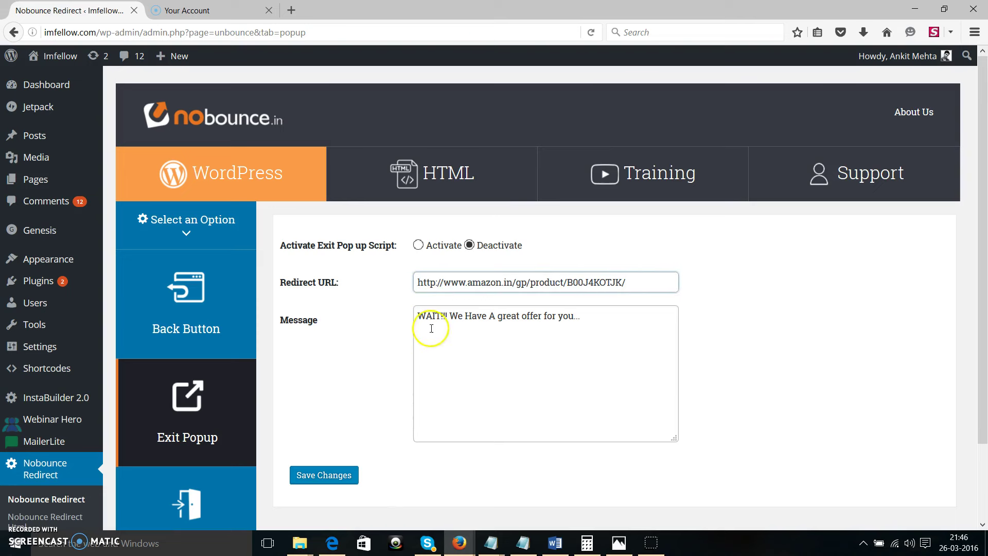
pyautogui.moveTo(417, 315); pyautogui.dragTo(575, 318)
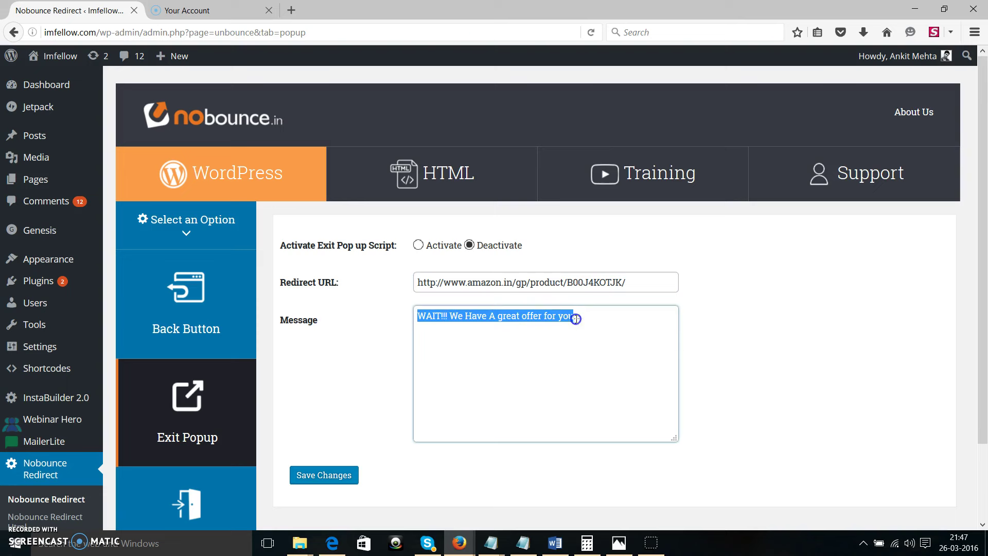
pyautogui.click(597, 316)
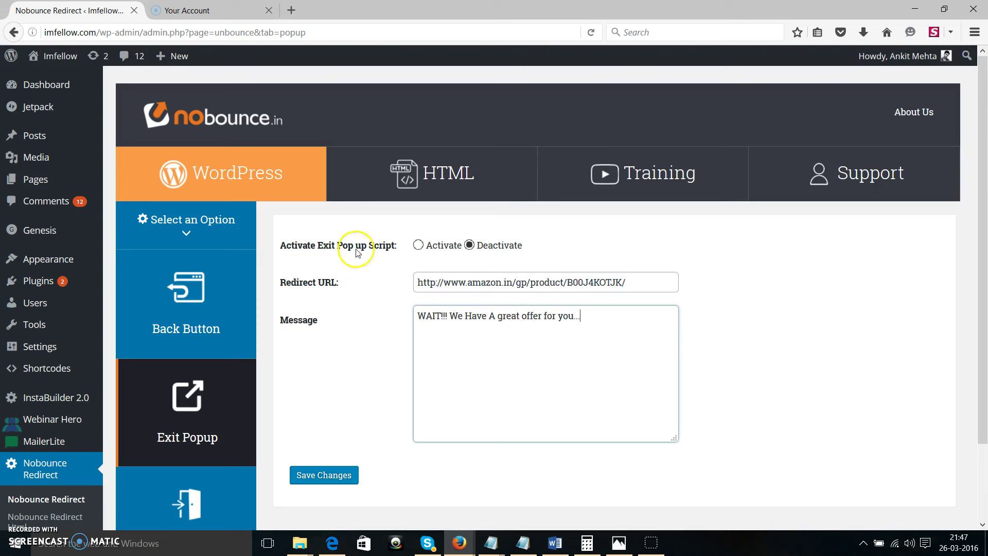
pyautogui.click(418, 245)
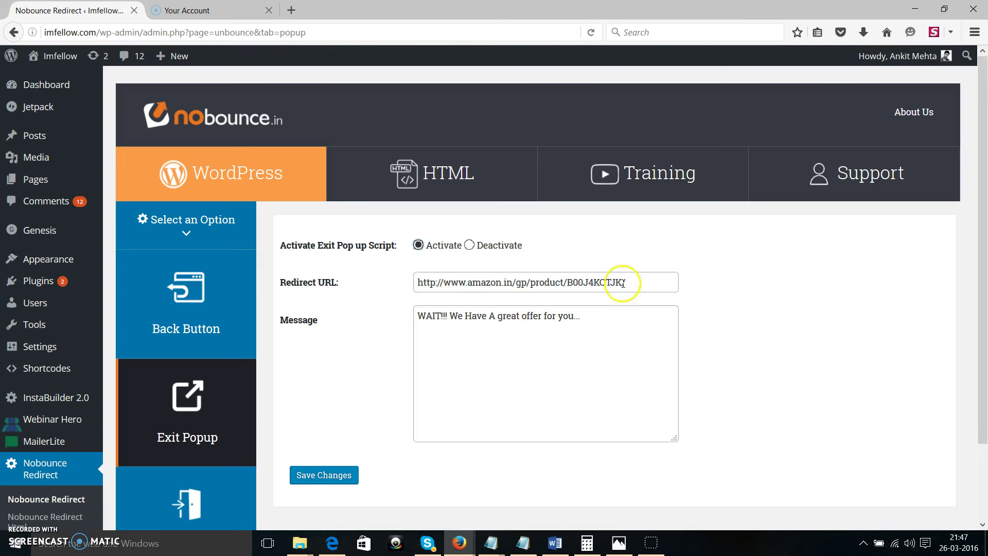
pyautogui.click(595, 321)
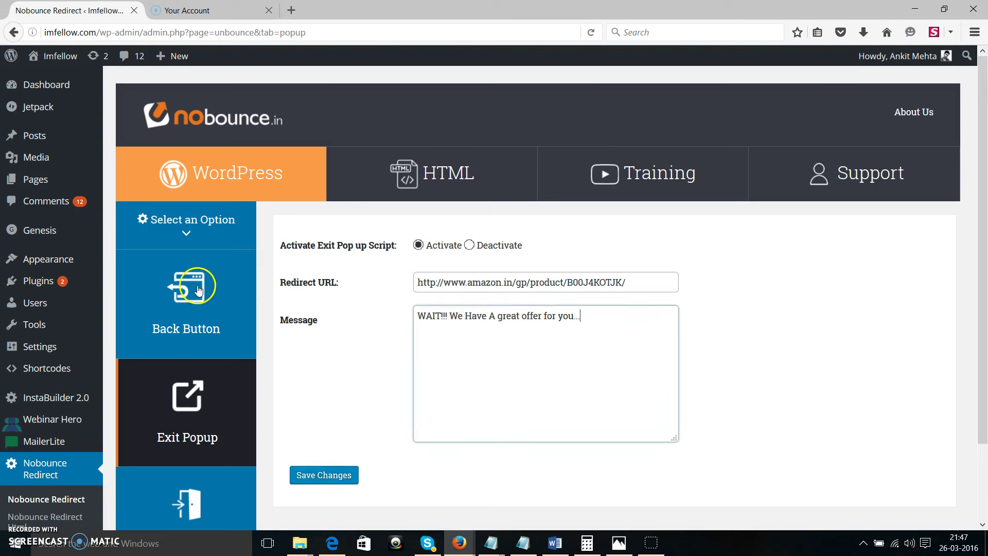
pyautogui.click(337, 476)
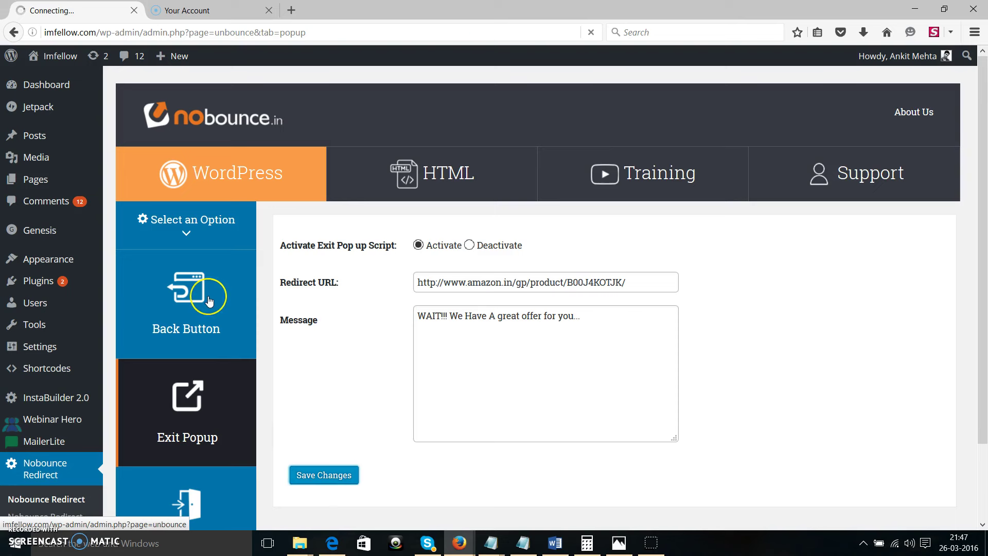
pyautogui.click(187, 296)
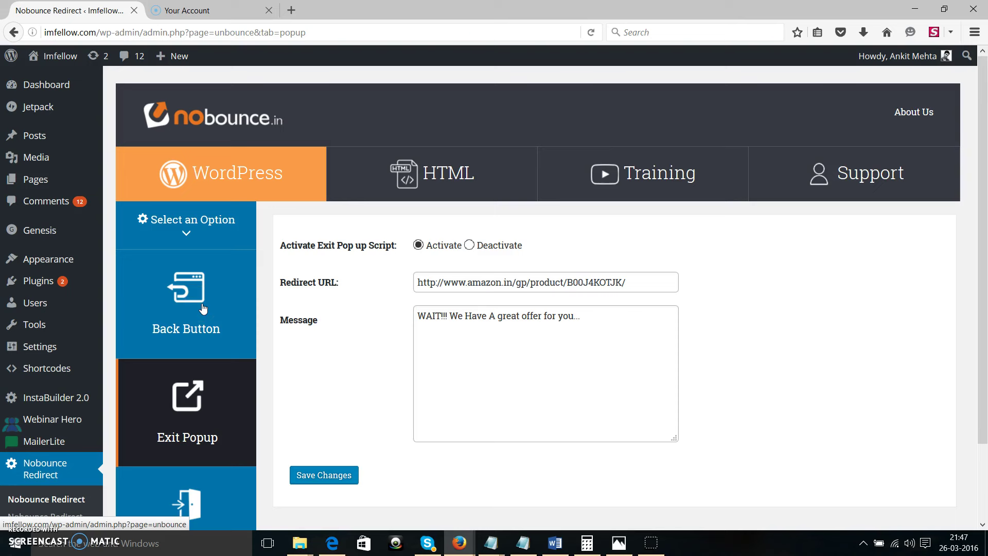
# - Load imfellow.com, trigger the exit popup, follow its offer to Amazon, then close that tab
pyautogui.hotkey('ctrl', 't')
pyautogui.write('imfellow.com/')
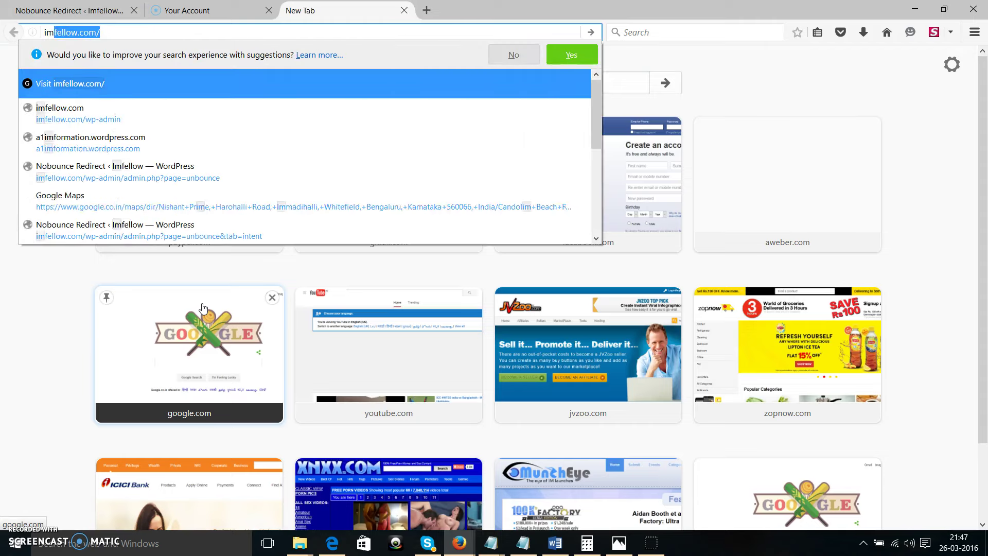
pyautogui.press('Return')
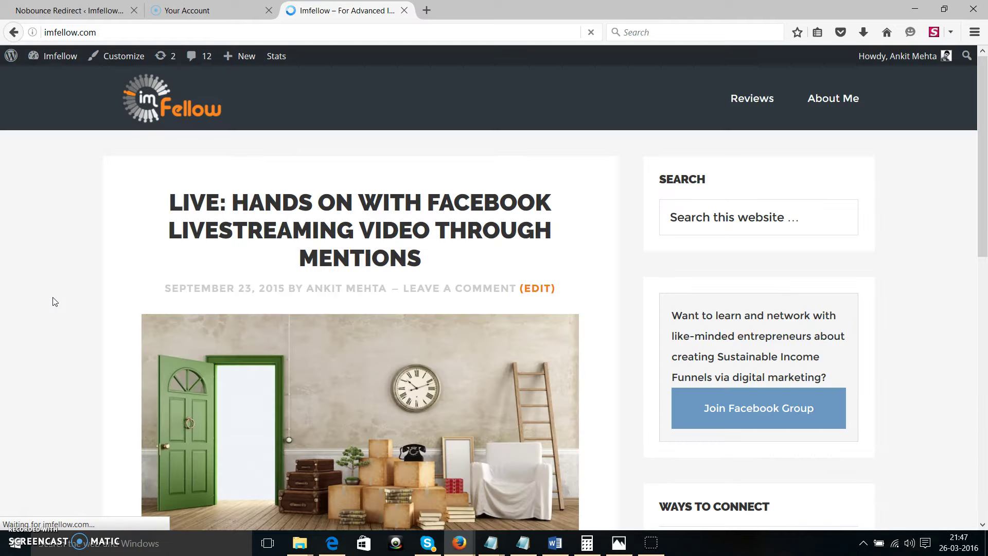
pyautogui.scroll(-5, 399, 294)
pyautogui.scroll(6, 388, 297)
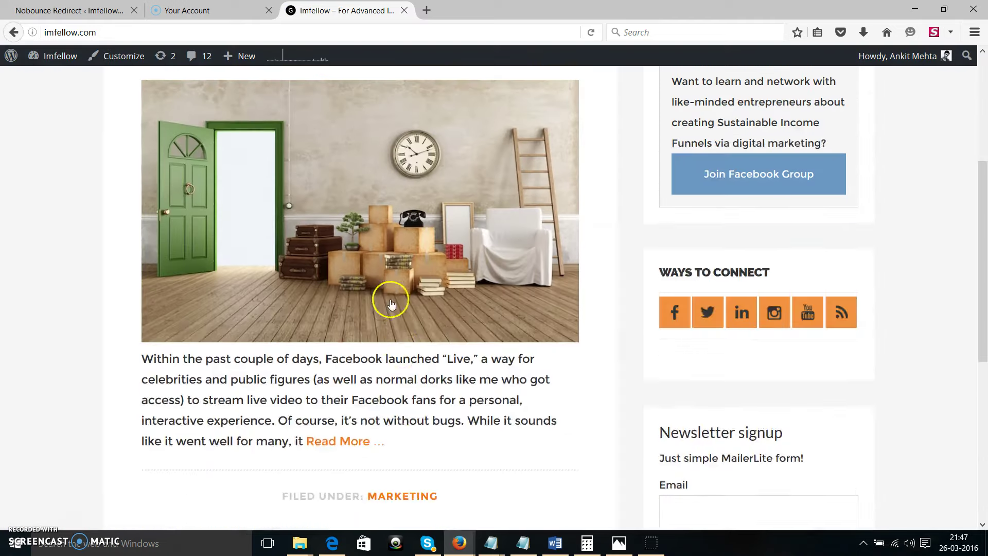
pyautogui.click(405, 11)
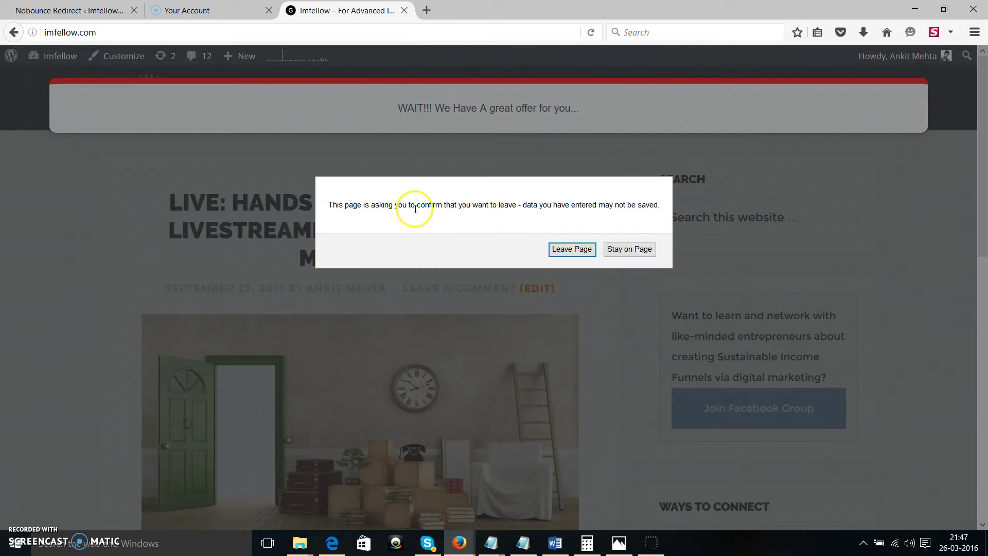
pyautogui.click(624, 248)
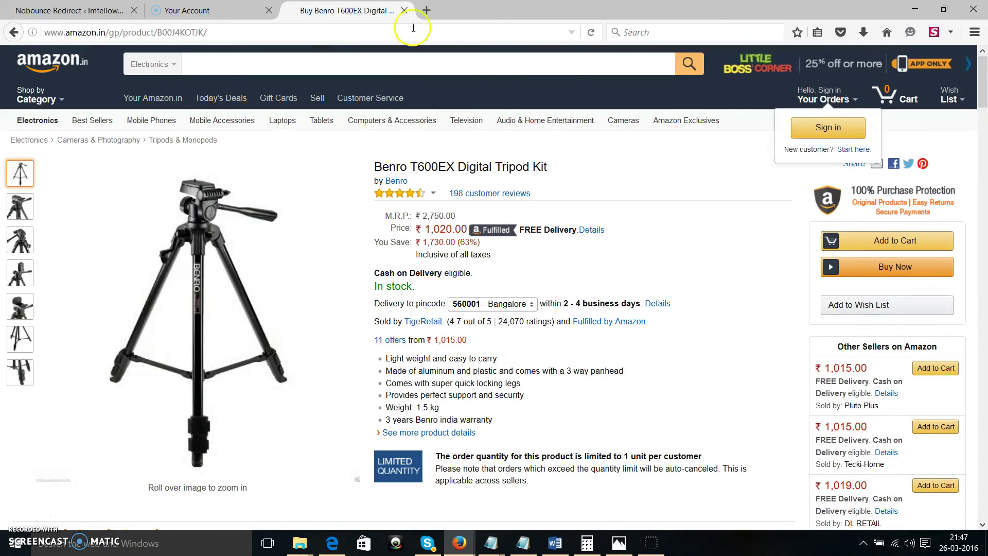
pyautogui.click(404, 10)
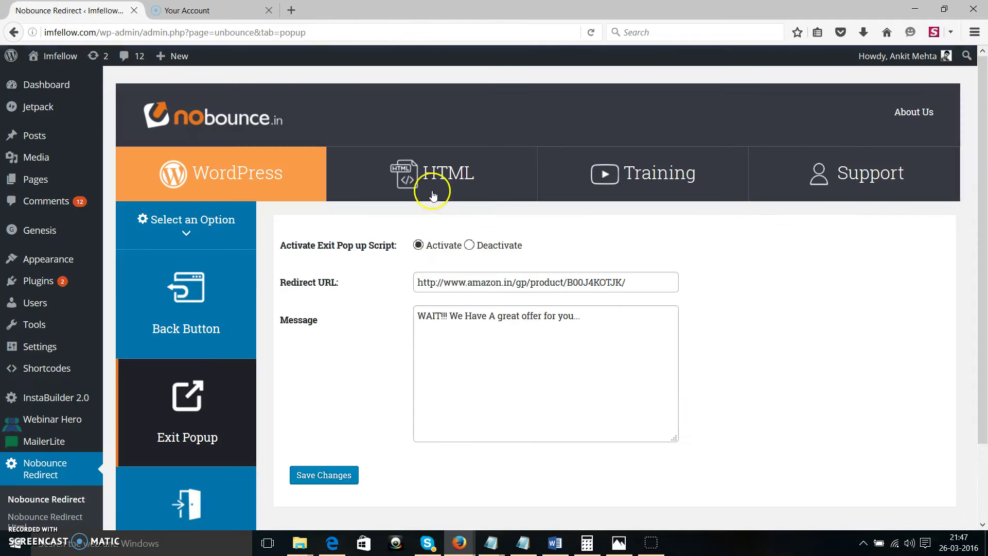
# - Save both the Exit Popup and Back Button scripts as Deactivated, then show Exit Intent settings
pyautogui.click(468, 245)
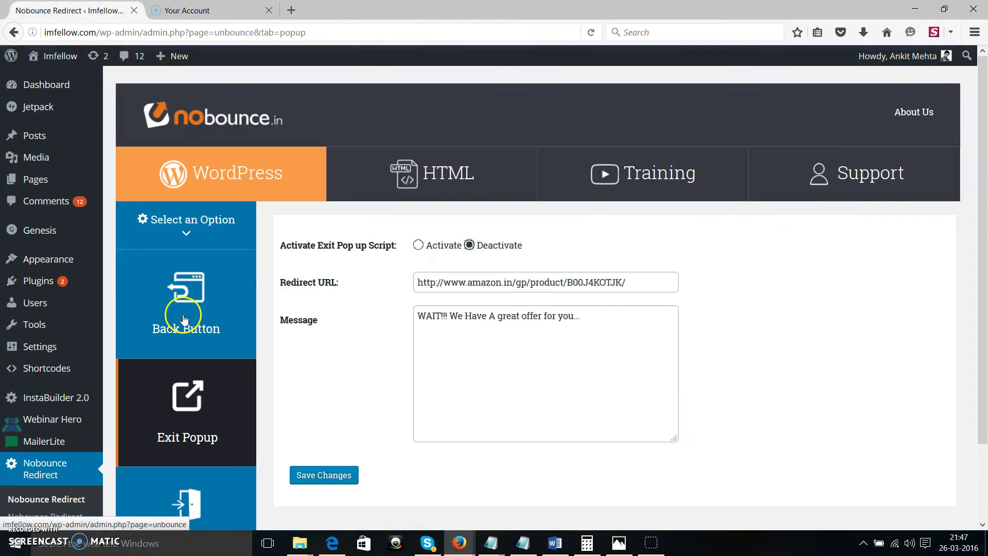
pyautogui.click(329, 474)
pyautogui.click(201, 303)
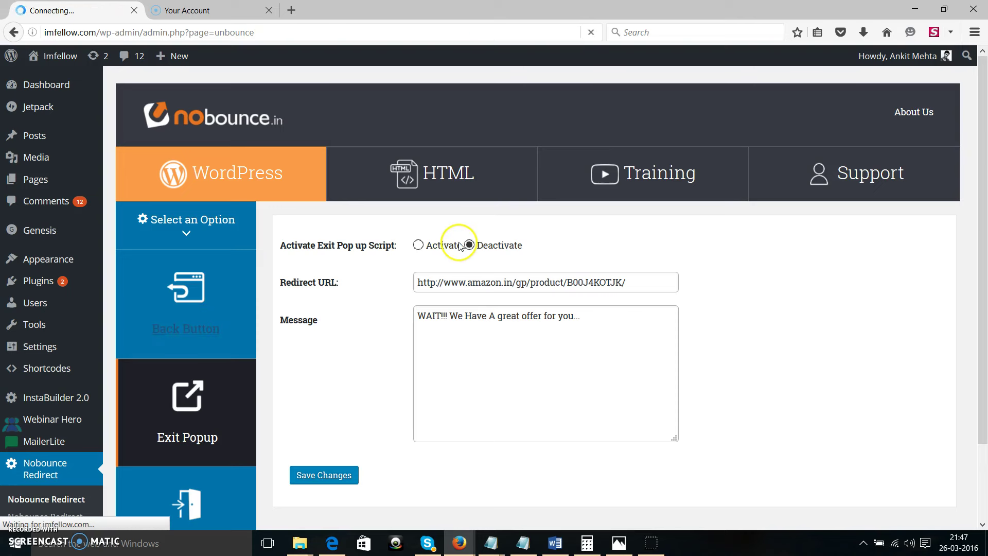
pyautogui.click(208, 299)
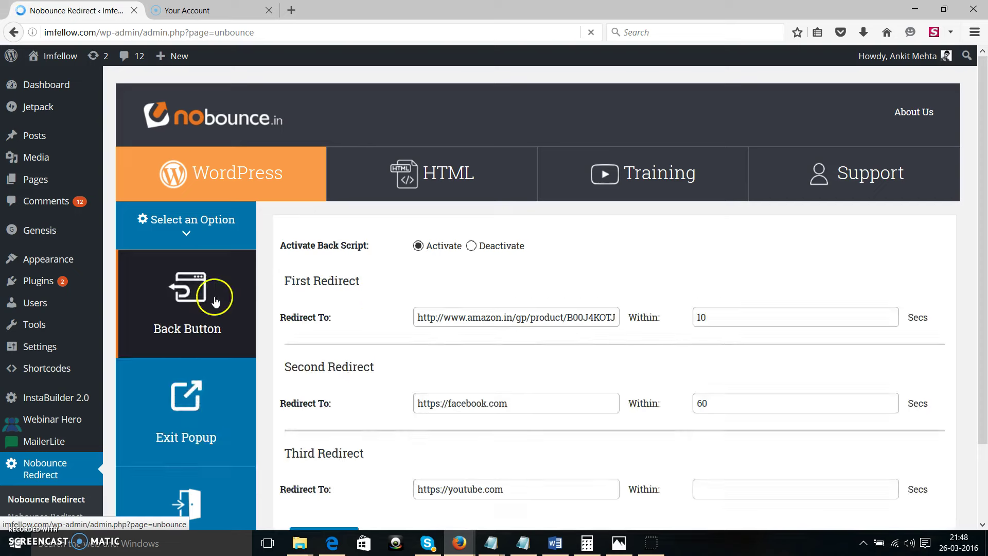
pyautogui.click(471, 246)
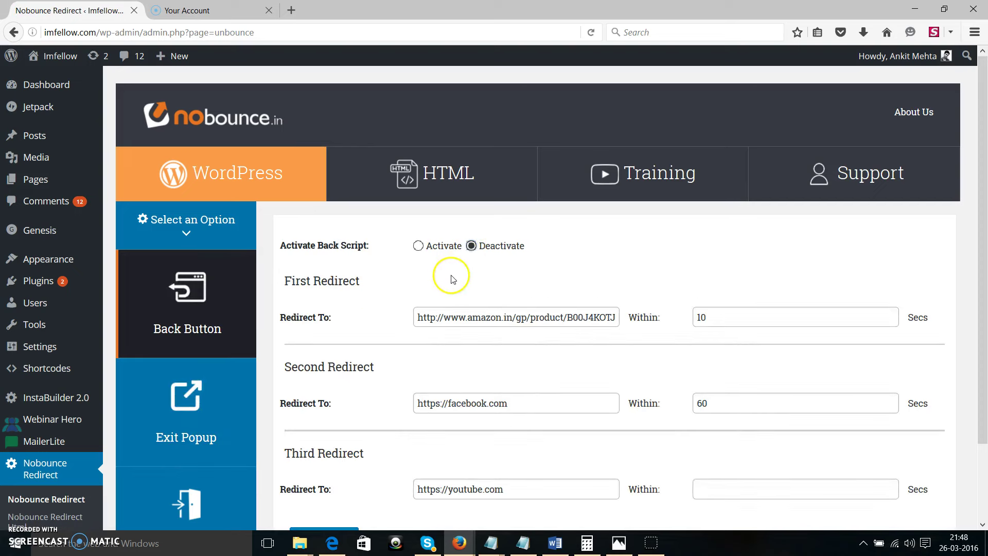
pyautogui.scroll(-3, 442, 288)
pyautogui.click(330, 448)
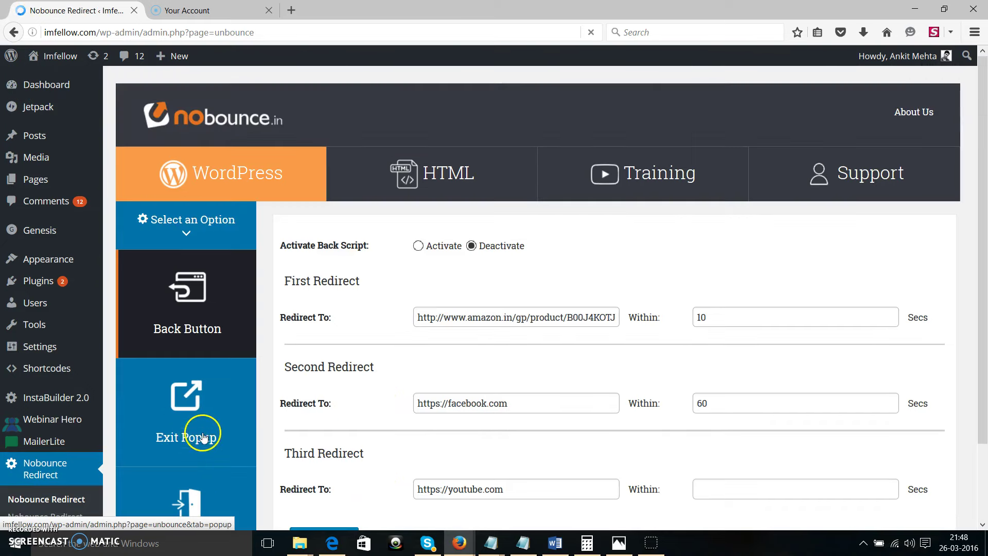
pyautogui.click(187, 423)
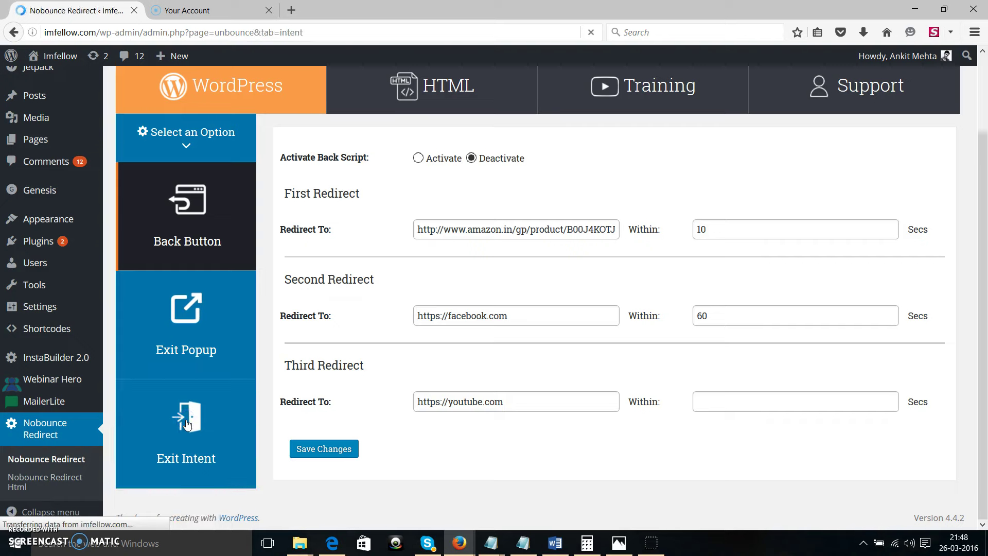
pyautogui.click(176, 424)
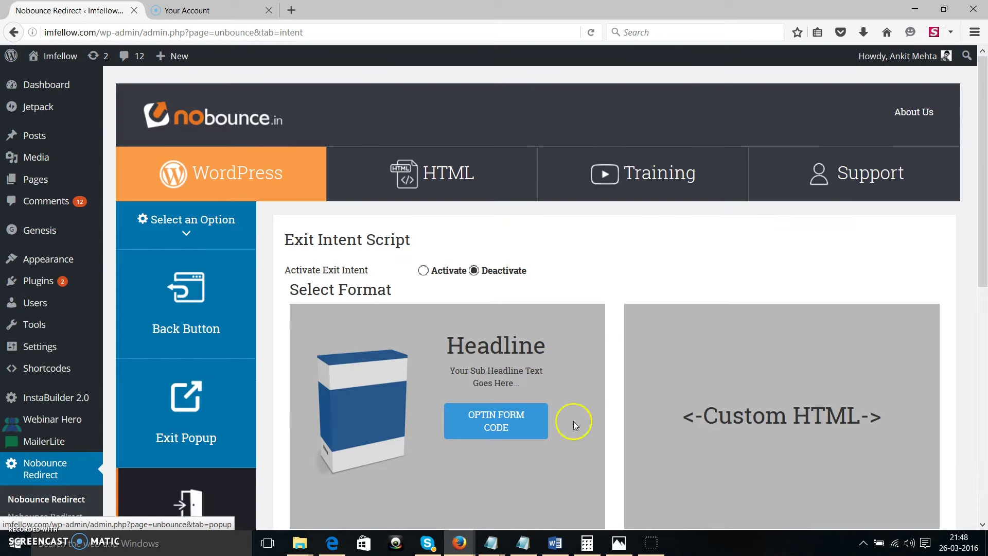
pyautogui.scroll(-5, 787, 286)
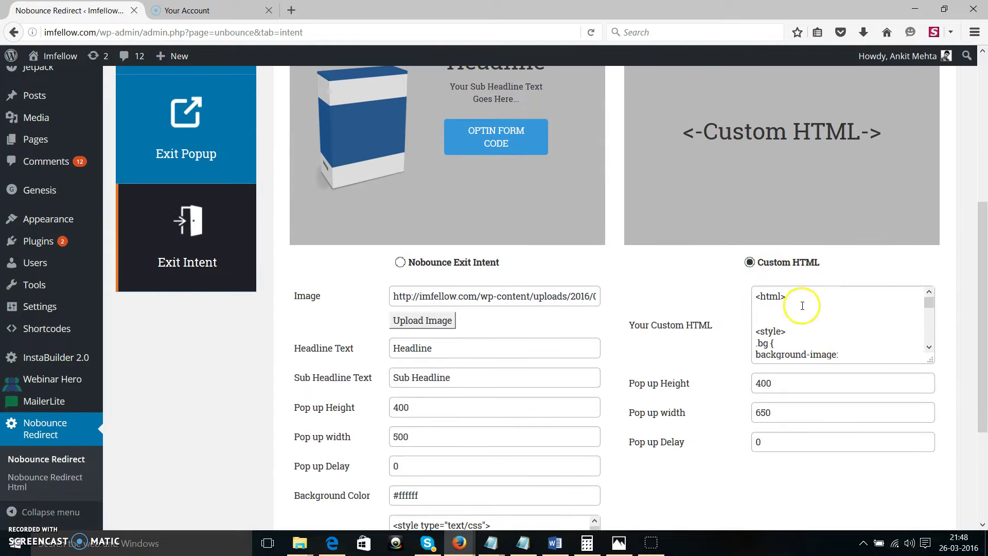
pyautogui.scroll(3, 820, 326)
pyautogui.scroll(-5, 849, 348)
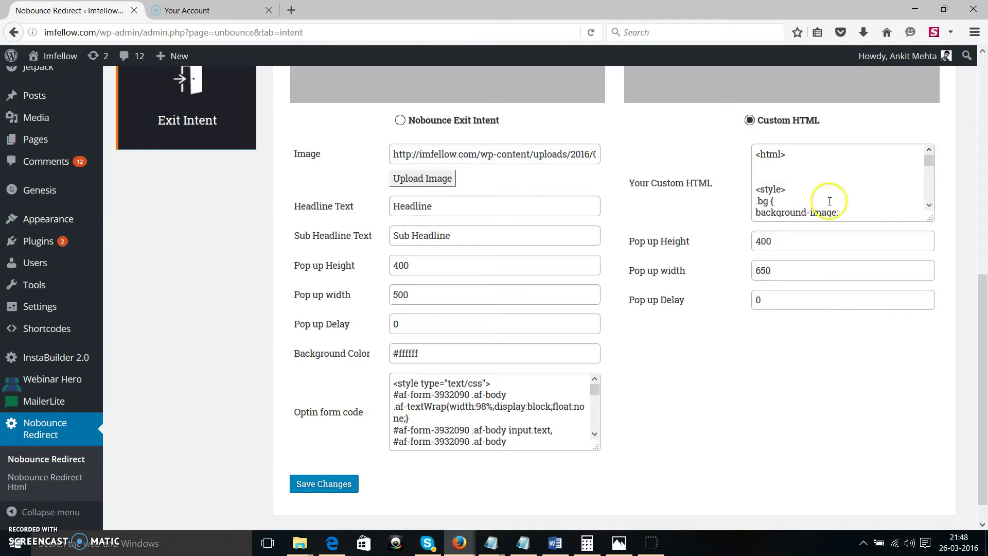
pyautogui.scroll(3, 828, 201)
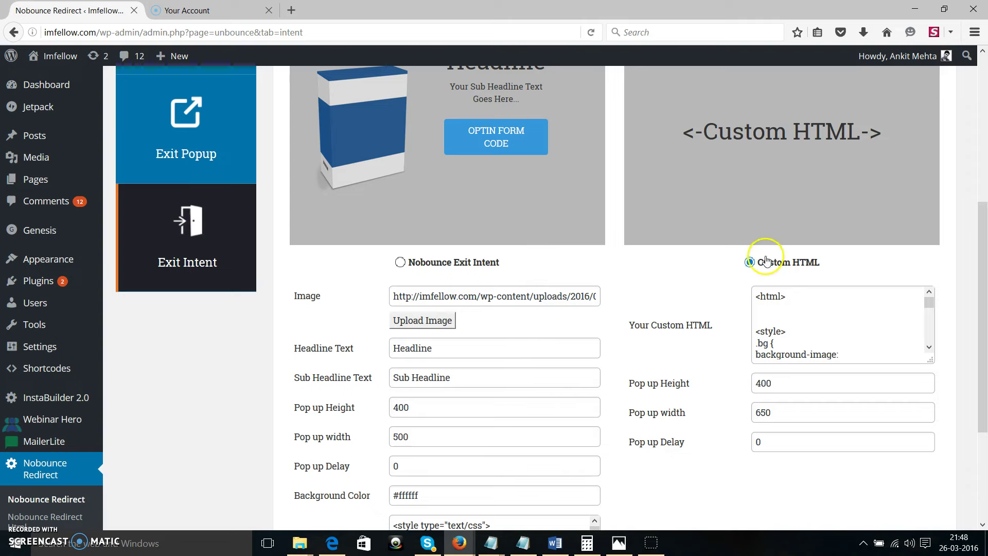
pyautogui.click(815, 330)
pyautogui.scroll(5, 816, 331)
pyautogui.scroll(-8, 885, 375)
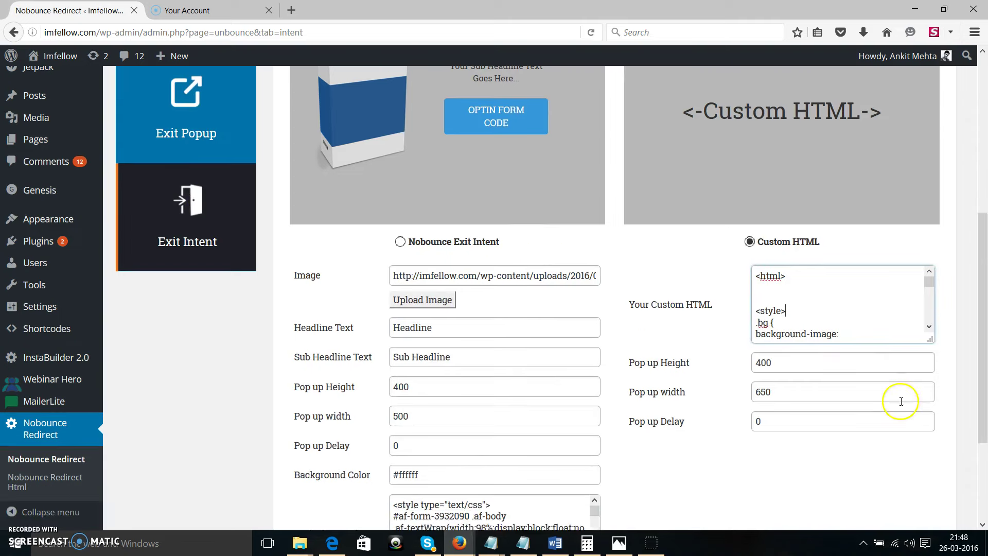
pyautogui.scroll(-4, 902, 193)
pyautogui.scroll(4, 864, 186)
pyautogui.scroll(4, 601, 205)
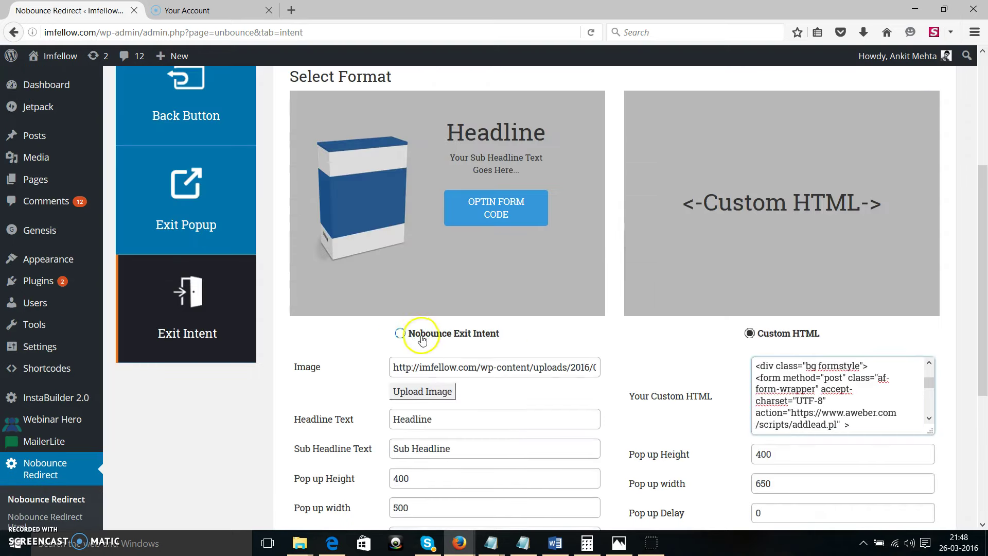
pyautogui.scroll(-5, 470, 308)
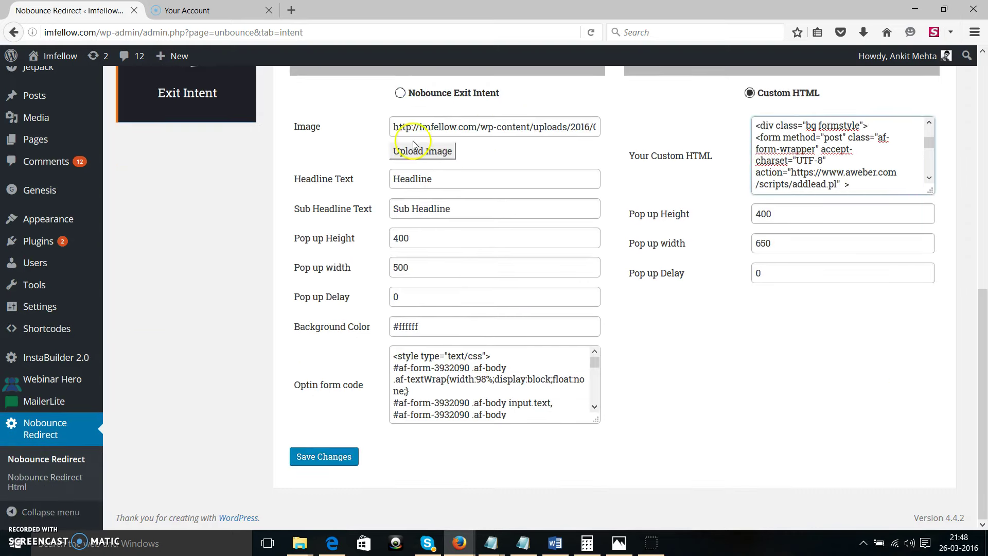
pyautogui.moveTo(393, 129); pyautogui.dragTo(627, 129)
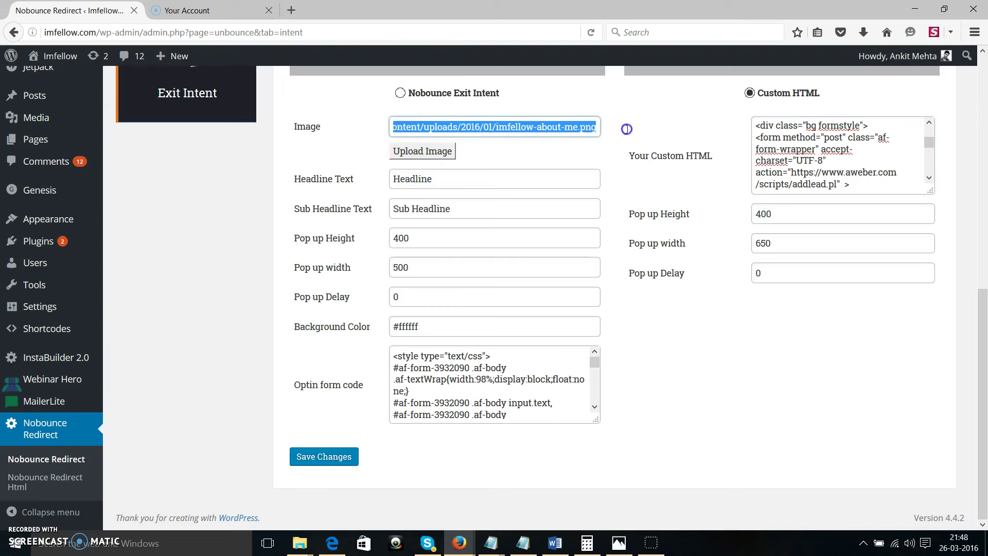
pyautogui.moveTo(441, 181); pyautogui.dragTo(357, 177)
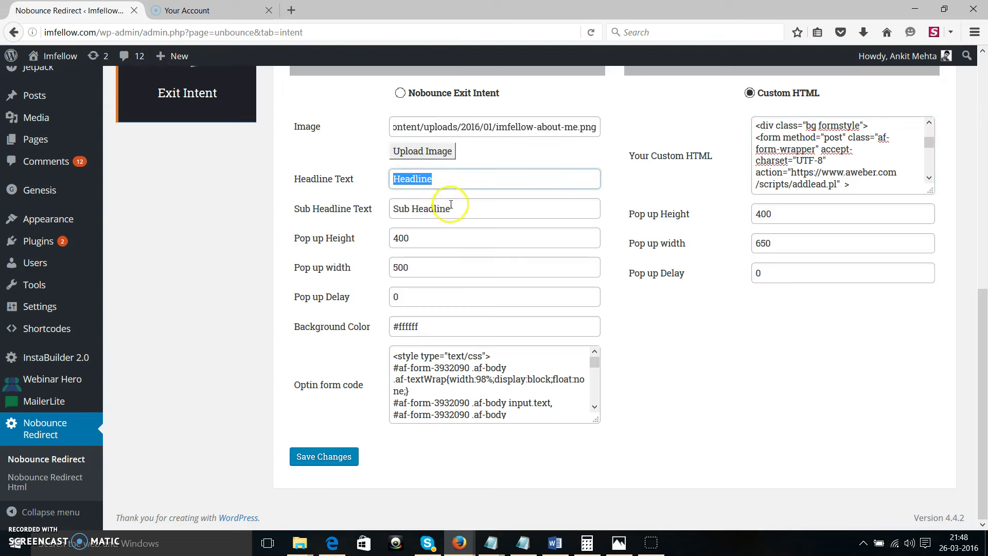
pyautogui.moveTo(451, 204); pyautogui.dragTo(363, 206)
pyautogui.moveTo(420, 237); pyautogui.dragTo(326, 238)
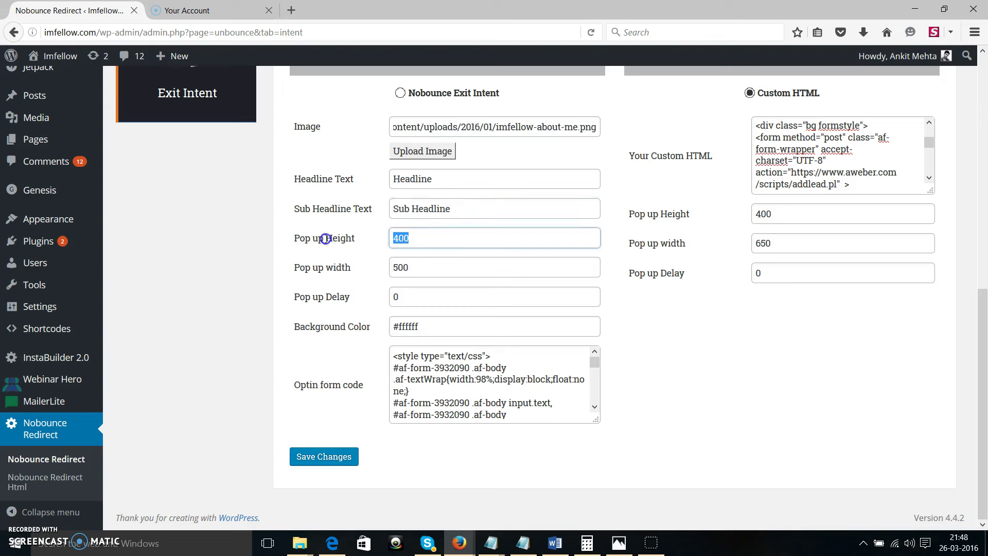
pyautogui.moveTo(408, 271); pyautogui.dragTo(372, 268)
pyautogui.click(403, 295)
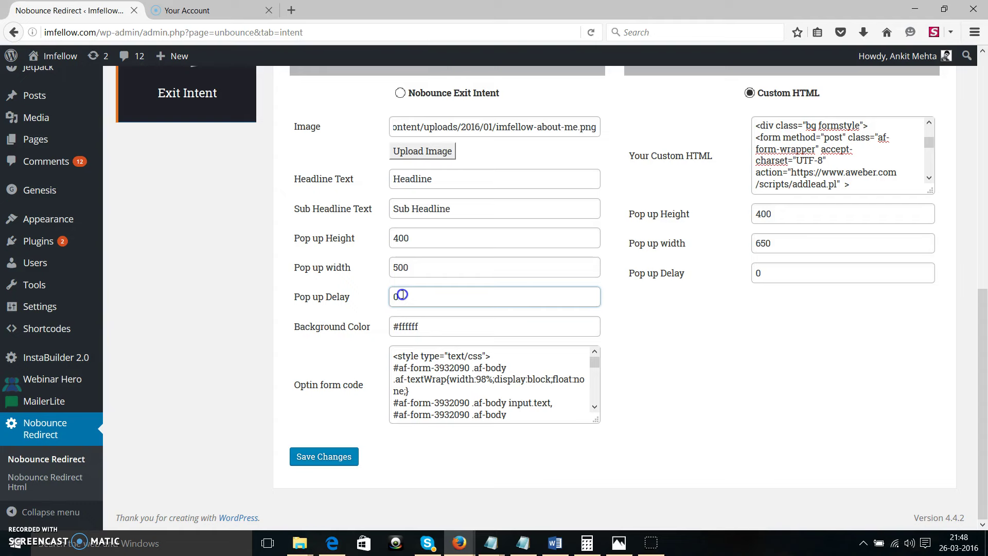
pyautogui.click(456, 379)
# - Review the Custom HTML Exit Intent popup code and save the settings
pyautogui.scroll(3, 494, 381)
pyautogui.scroll(-3, 535, 408)
pyautogui.scroll(-3, 468, 396)
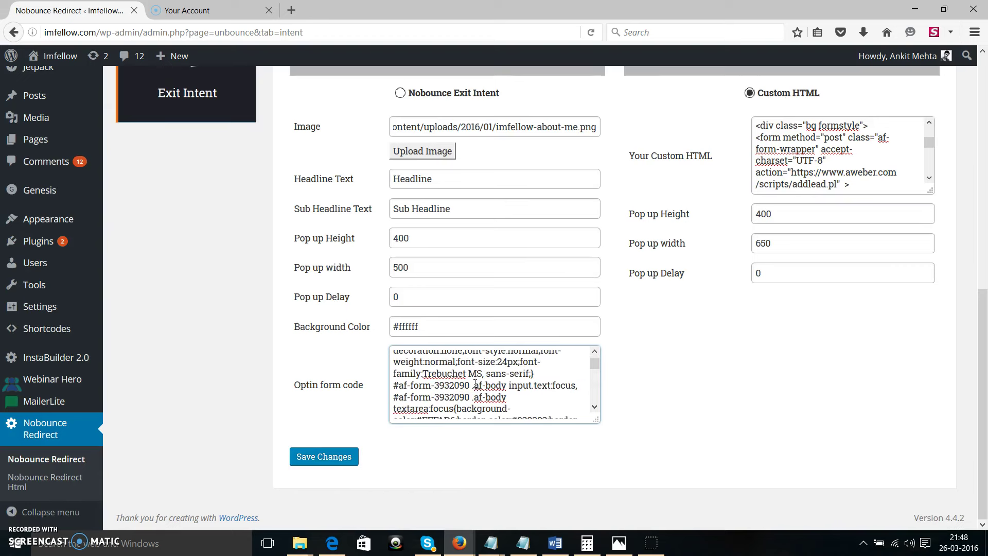
pyautogui.scroll(1, 470, 385)
pyautogui.scroll(4, 712, 319)
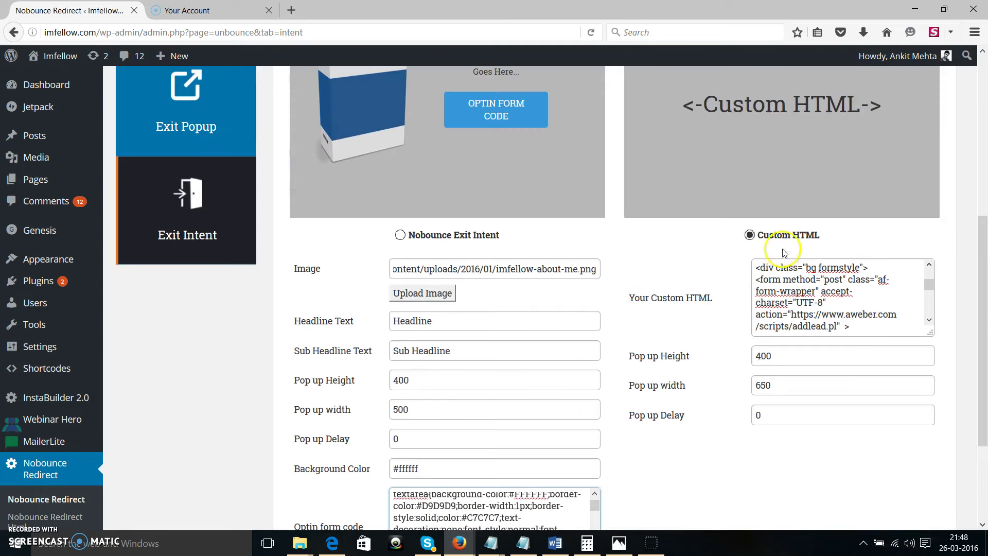
pyautogui.scroll(5, 809, 308)
pyautogui.moveTo(931, 283); pyautogui.dragTo(927, 316)
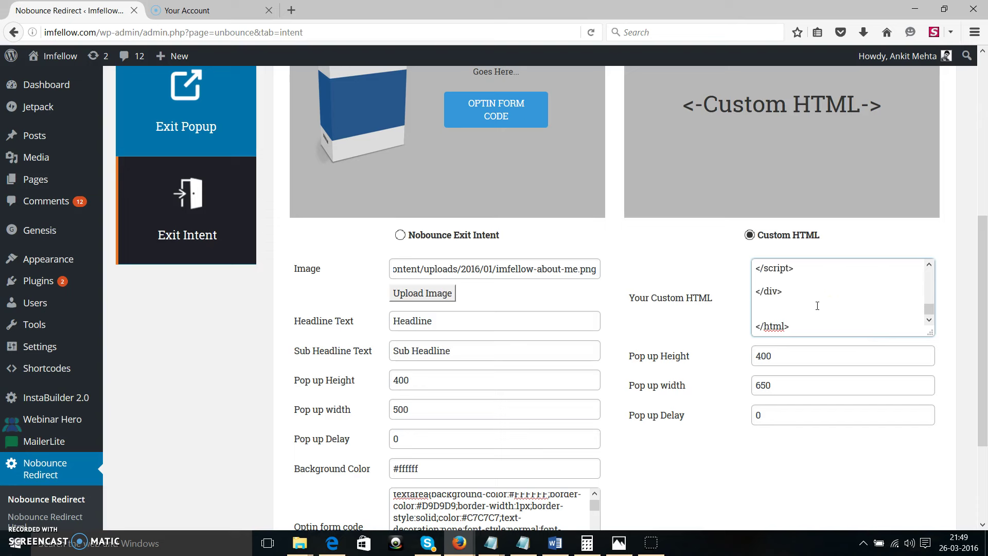
pyautogui.scroll(3, 823, 303)
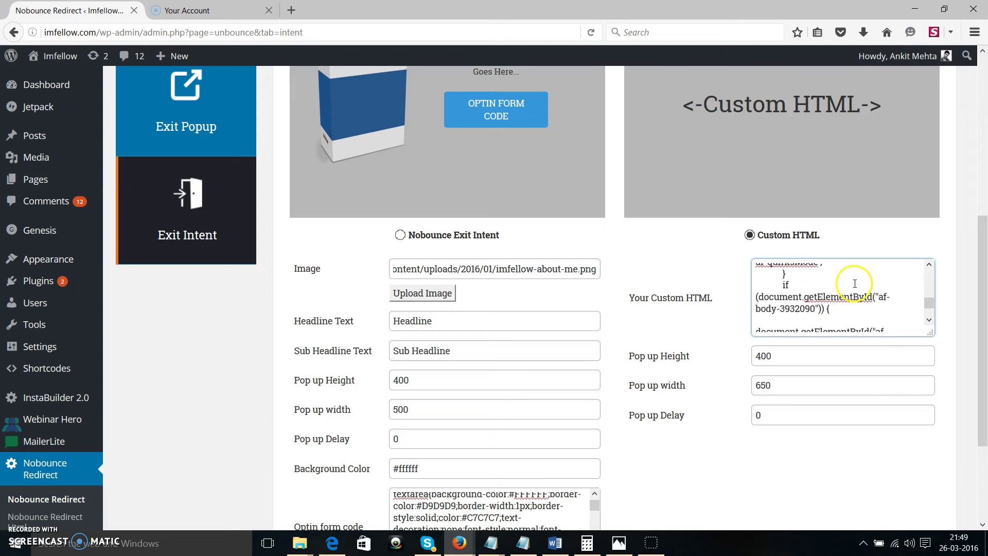
pyautogui.scroll(-5, 794, 273)
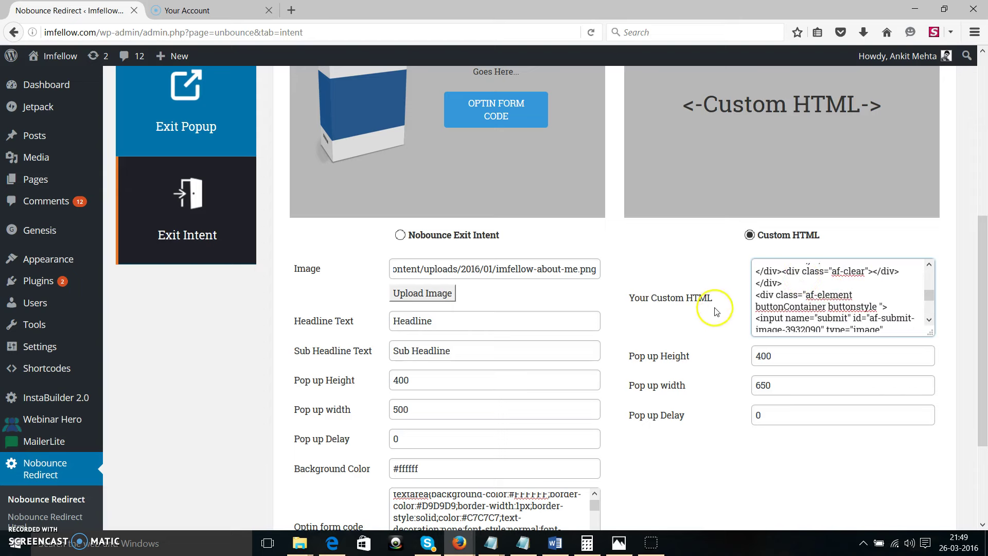
pyautogui.scroll(-3, 699, 309)
pyautogui.click(318, 457)
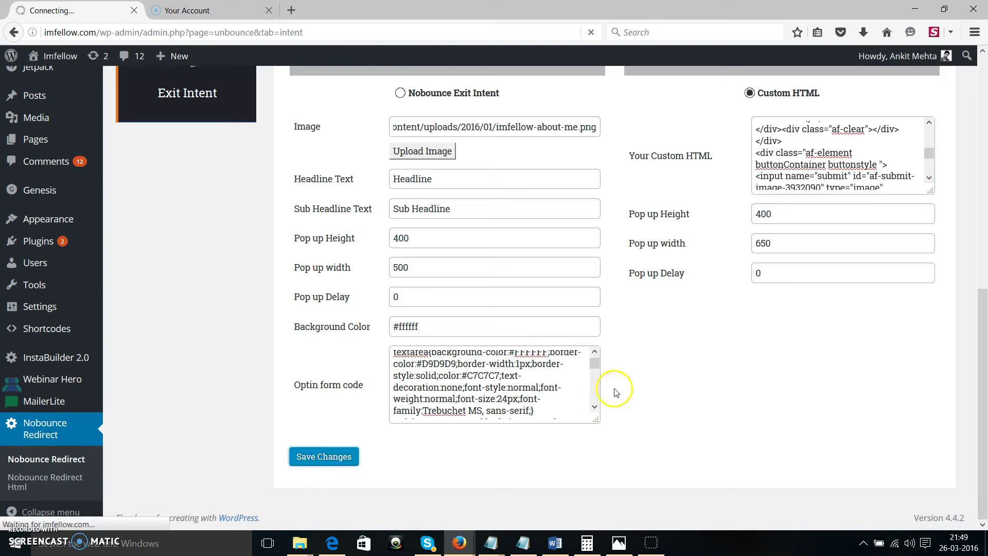
# - Set Activate Exit Intent to Activate and save the settings again
pyautogui.scroll(6, 612, 386)
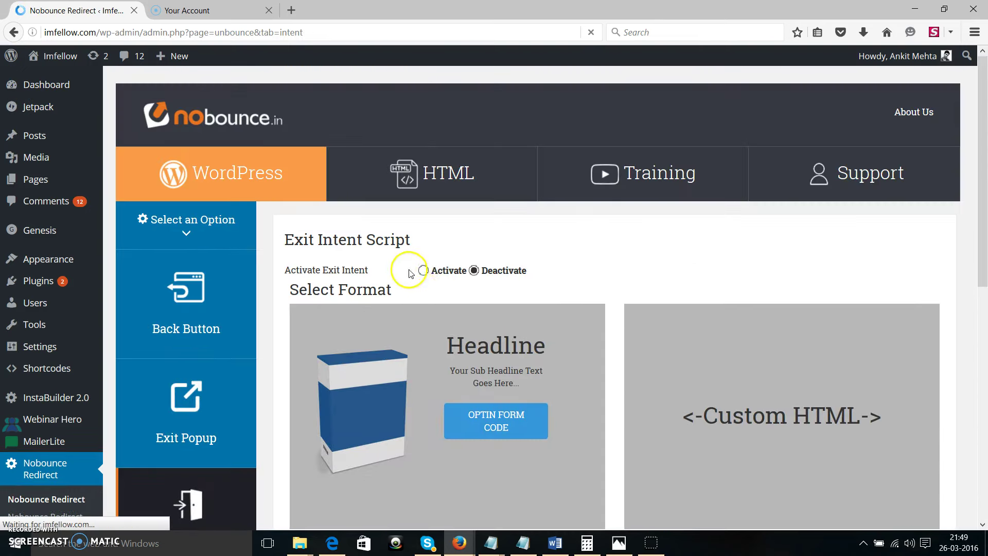
pyautogui.click(423, 270)
pyautogui.scroll(-10, 588, 285)
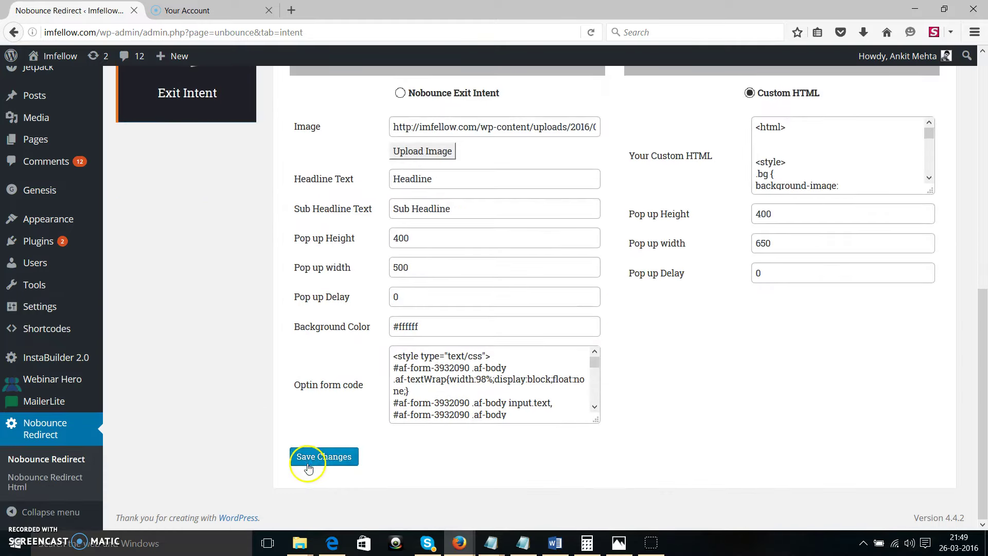
pyautogui.click(314, 457)
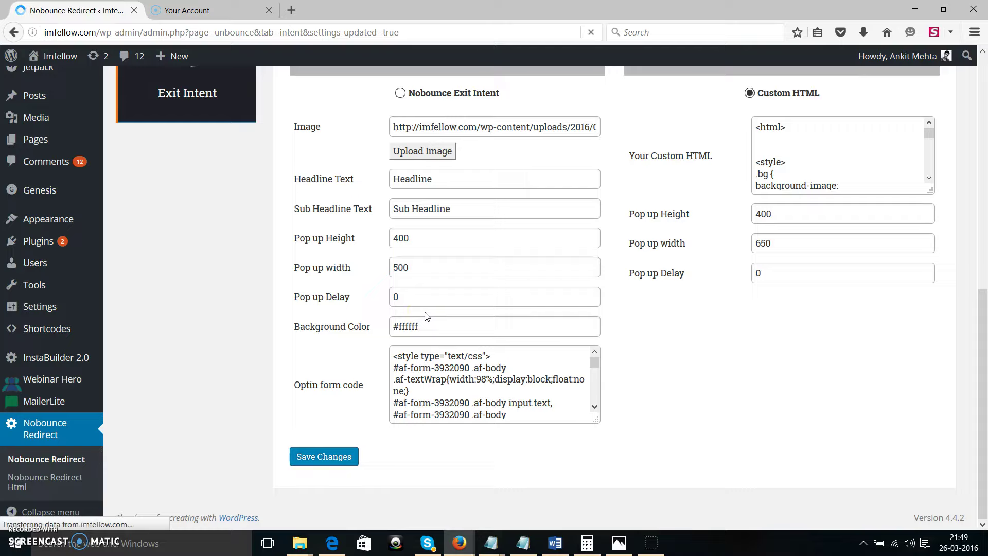
# - Load imfellow.com in a new tab, try the SUITE UP popup's Email field, then close it
pyautogui.hotkey('ctrl', 't')
pyautogui.write('im')
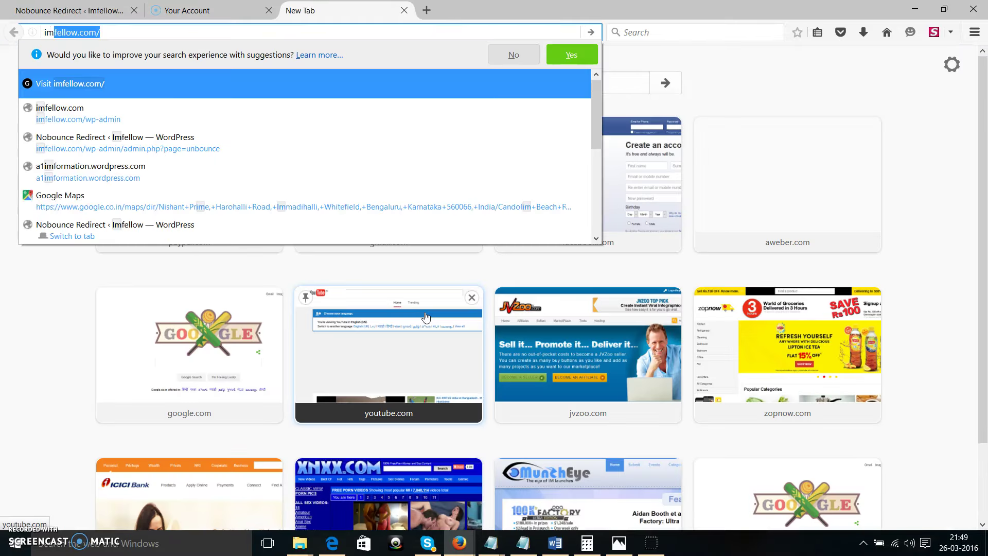
pyautogui.write('fellow.com')
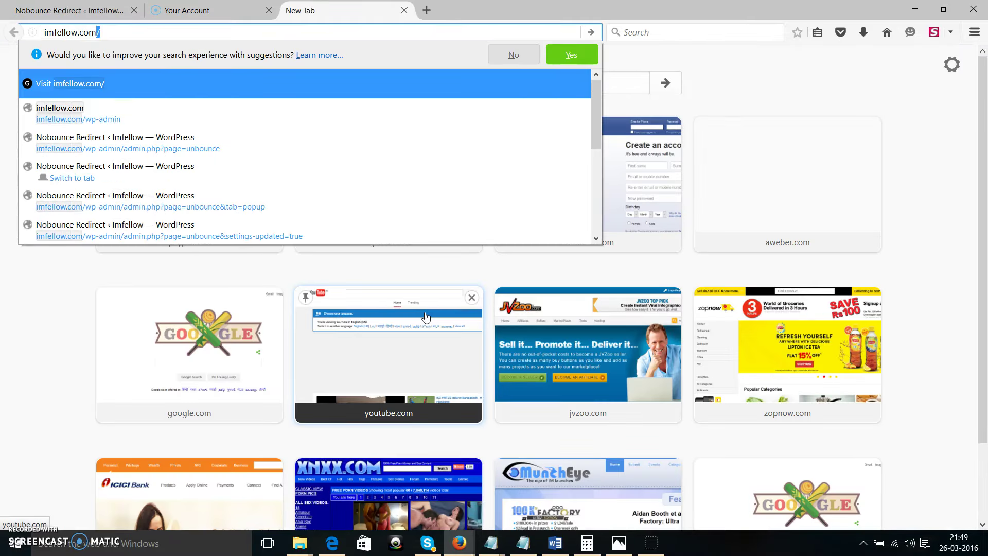
pyautogui.press('Return')
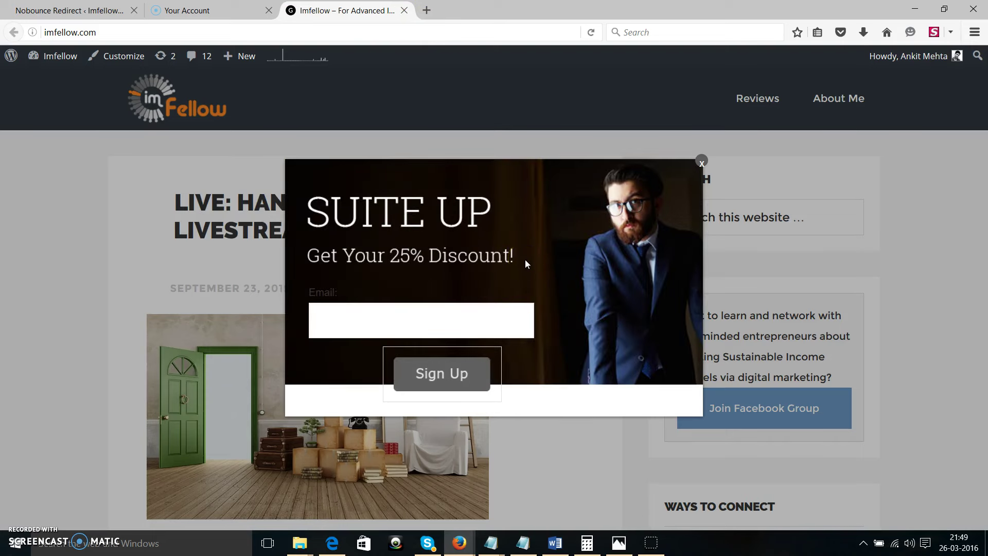
pyautogui.click(413, 323)
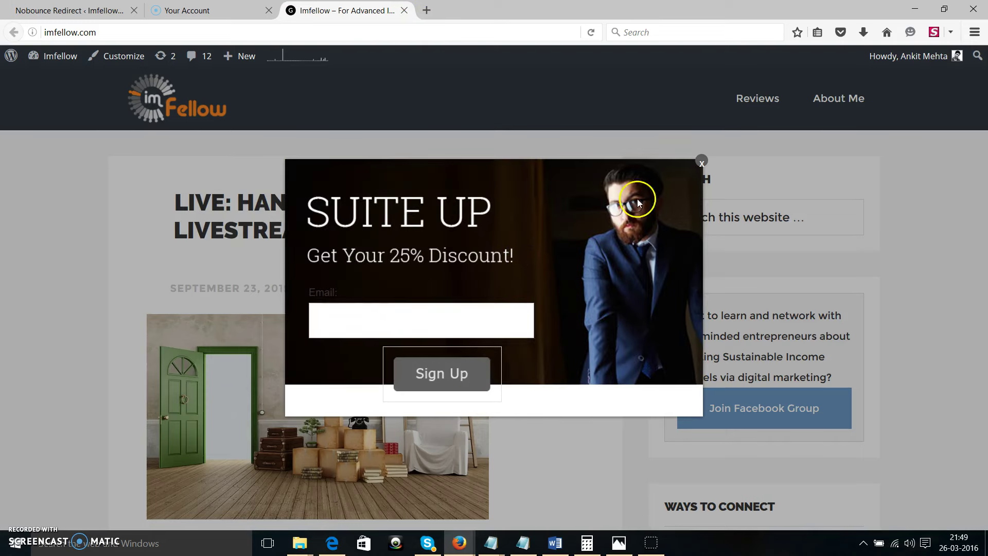
pyautogui.click(701, 163)
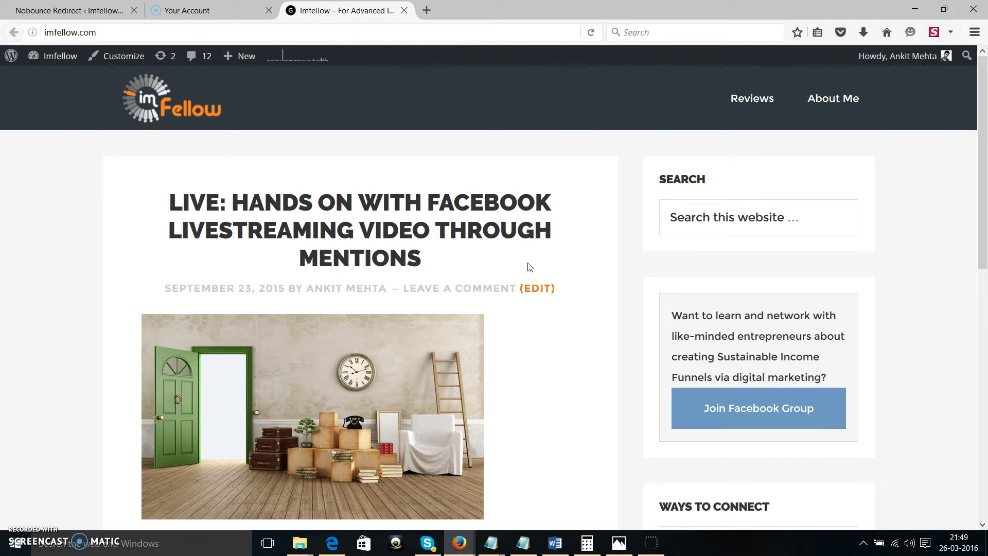
# - Back in Nobounce Redirect, review the Exit Intent Custom HTML format option
pyautogui.click(58, 11)
pyautogui.scroll(-5, 803, 355)
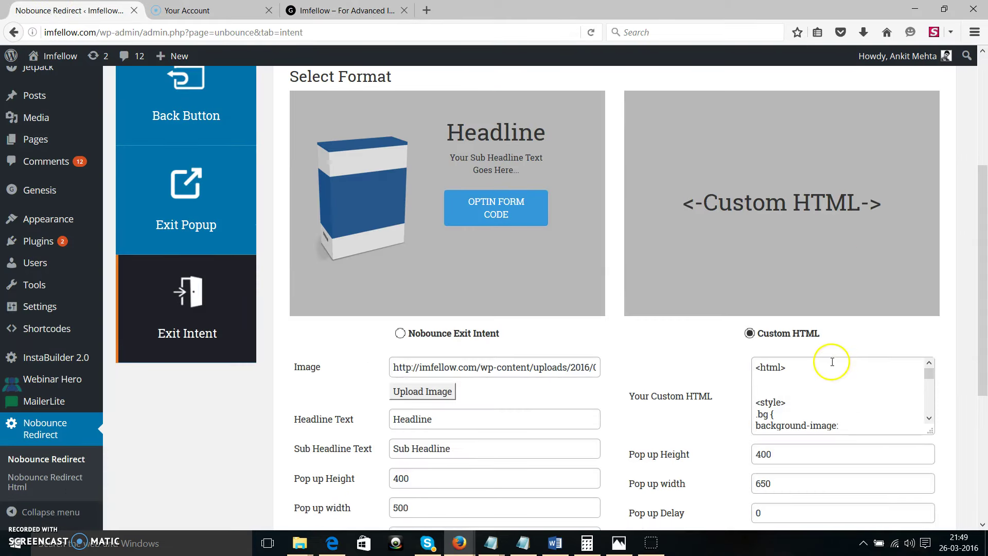
pyautogui.click(774, 336)
pyautogui.scroll(1, 857, 406)
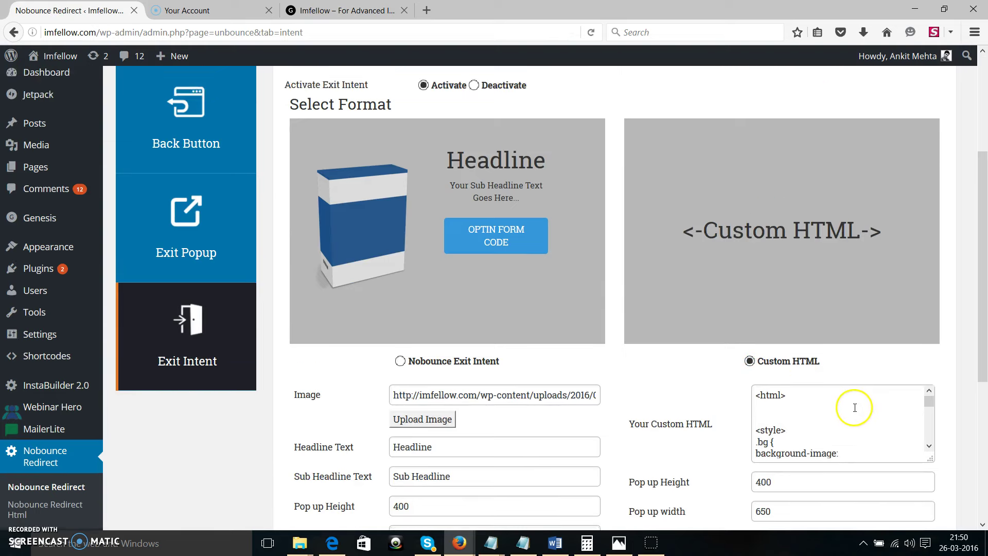
pyautogui.scroll(-3, 855, 409)
pyautogui.scroll(-3, 867, 263)
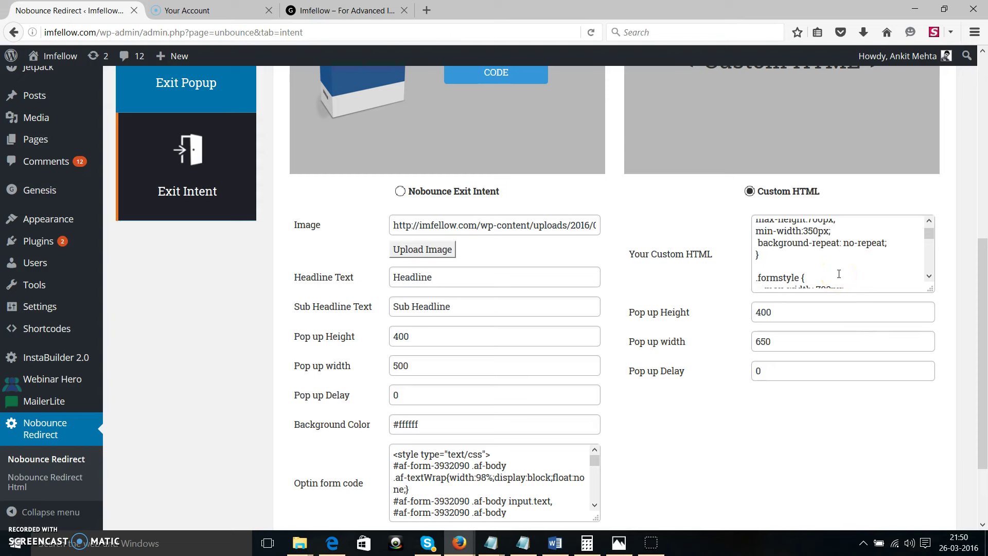
pyautogui.scroll(10, 835, 276)
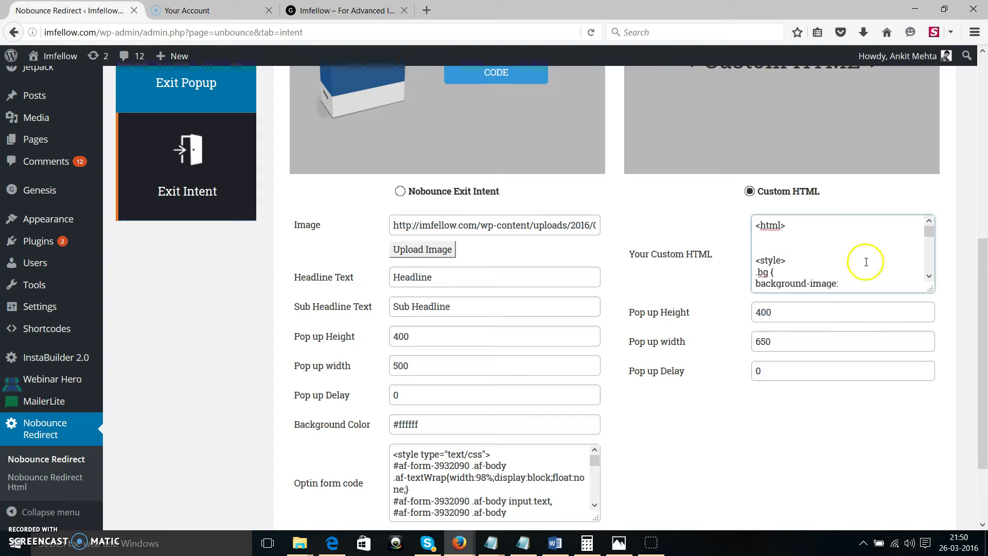
pyautogui.scroll(5, 404, 304)
pyautogui.scroll(-4, 452, 261)
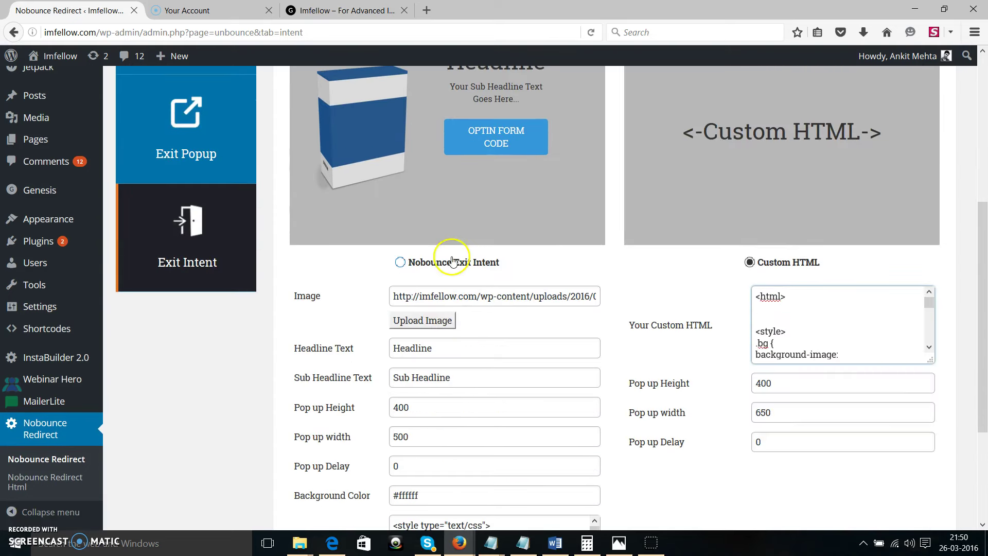
# - Switch the Exit Intent format to Nobounce Exit Intent and save
pyautogui.click(400, 262)
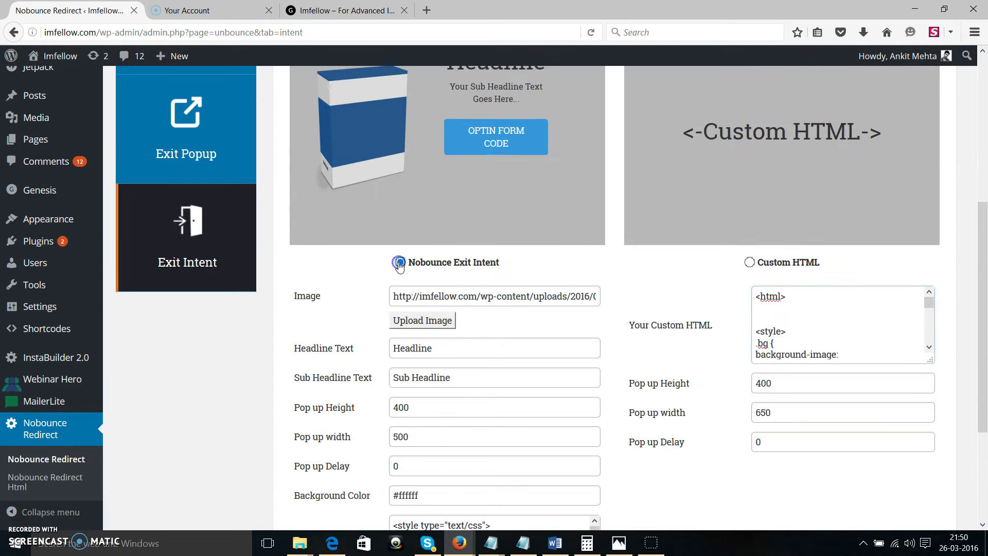
pyautogui.scroll(-3, 597, 266)
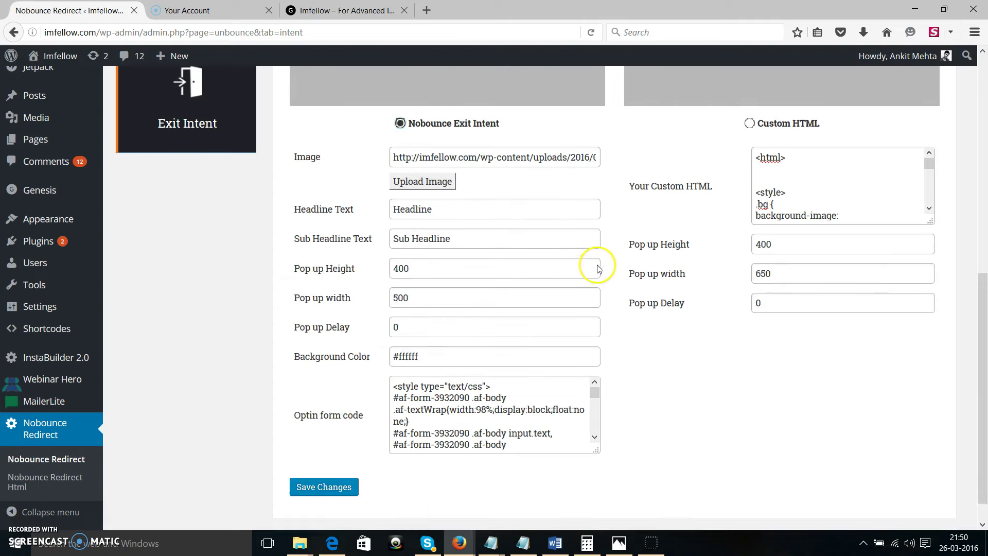
pyautogui.scroll(-1, 598, 268)
pyautogui.click(330, 457)
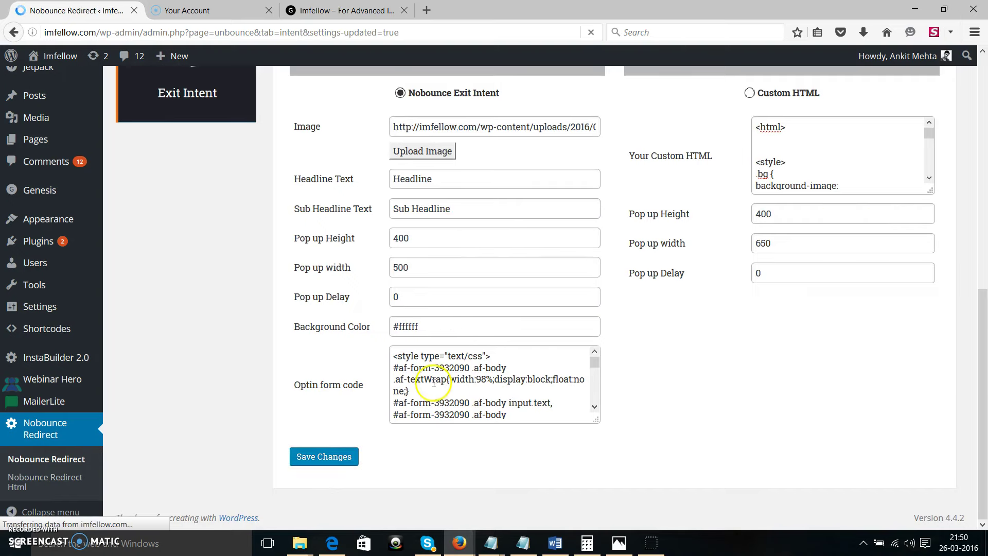
# - Check the Sub Headline and Optin form code fields, then save the Exit Intent settings again
pyautogui.scroll(-6, 452, 359)
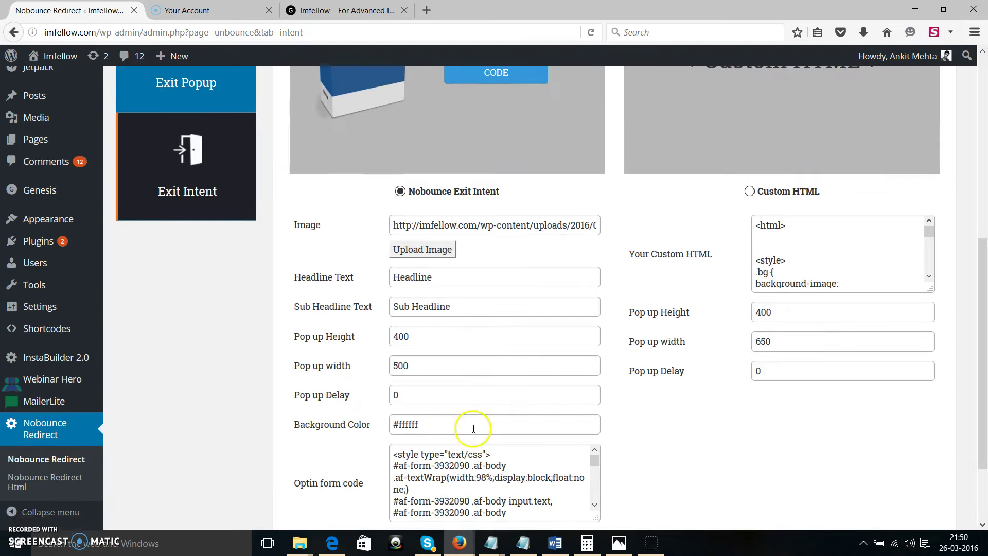
pyautogui.scroll(-2, 472, 426)
pyautogui.moveTo(437, 206); pyautogui.dragTo(380, 204)
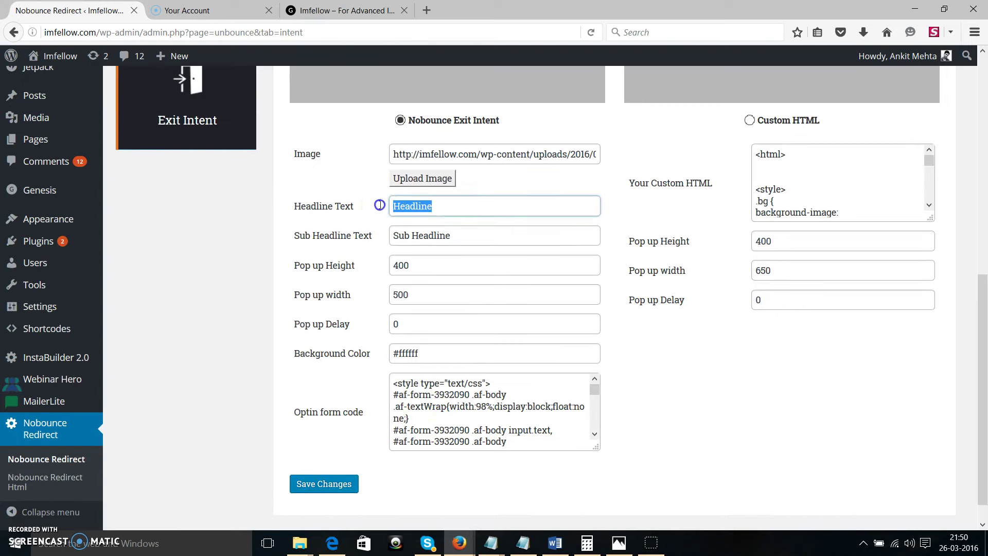
pyautogui.tripleClick(473, 238)
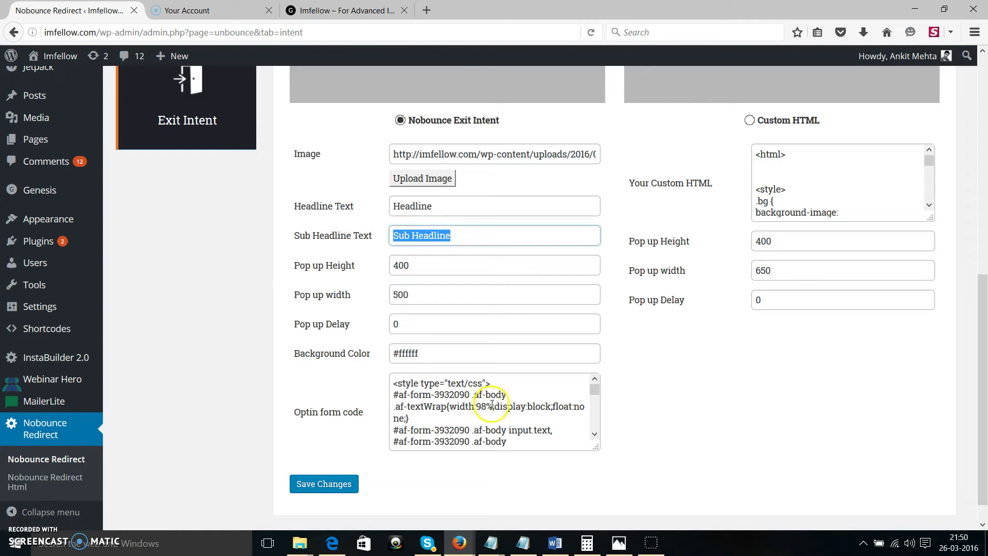
pyautogui.scroll(1, 480, 393)
pyautogui.scroll(-2, 673, 393)
pyautogui.click(485, 379)
pyautogui.scroll(-10, 486, 379)
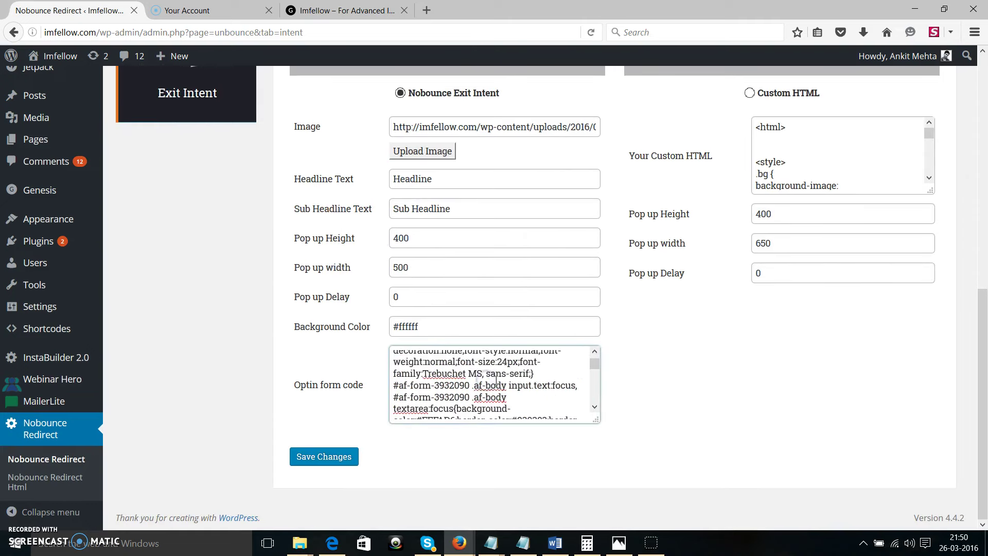
pyautogui.scroll(-2, 500, 385)
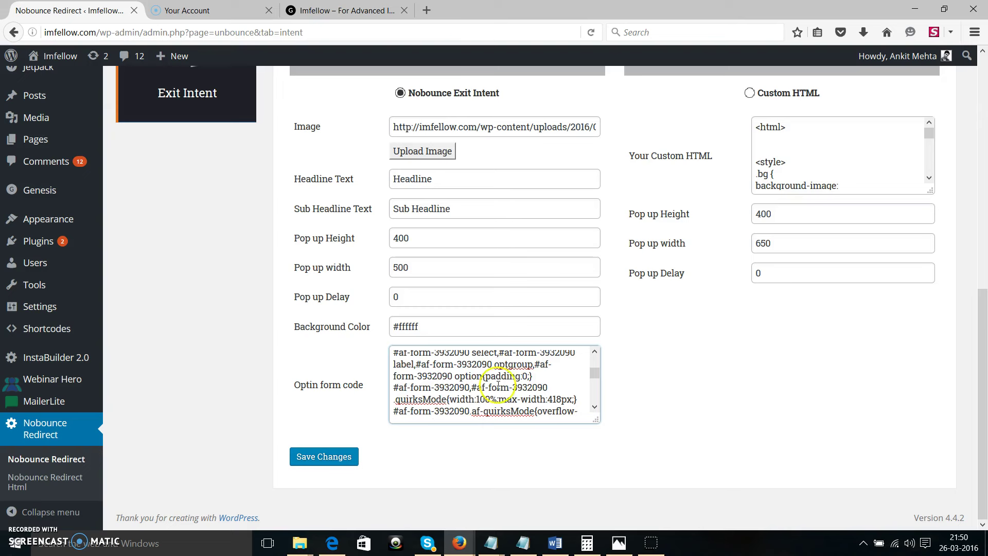
pyautogui.click(322, 458)
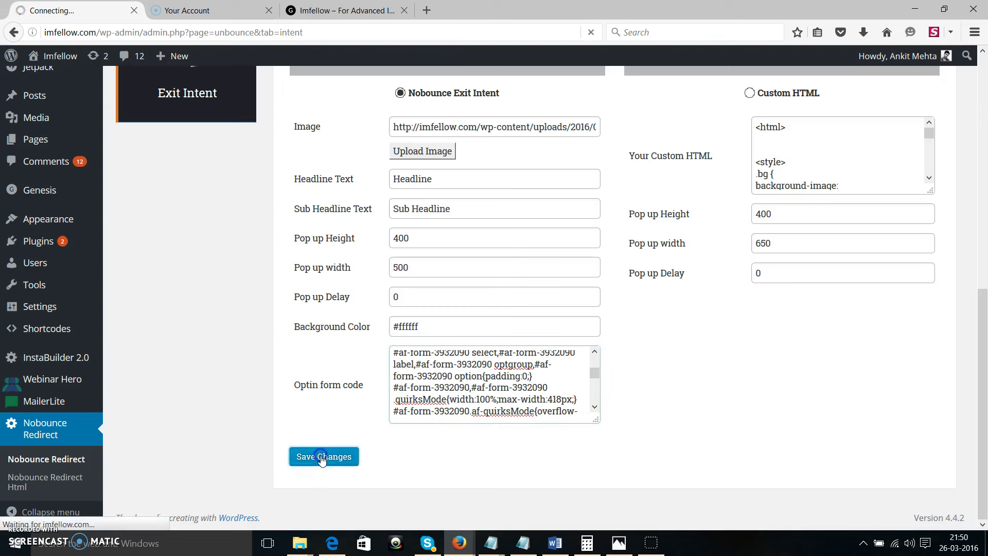
# - Reload the imfellow.com page in its tab
pyautogui.click(319, 11)
pyautogui.click(306, 35)
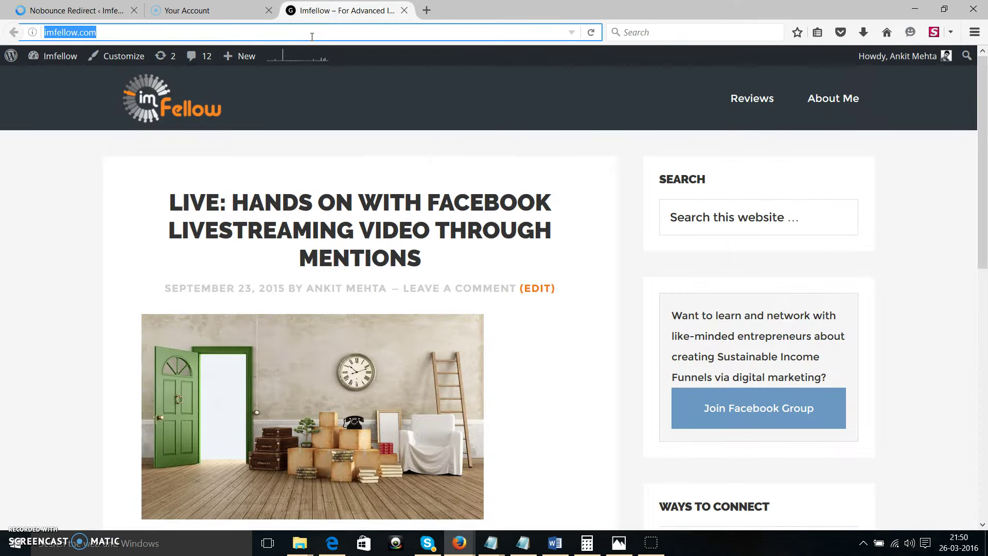
pyautogui.press('Return')
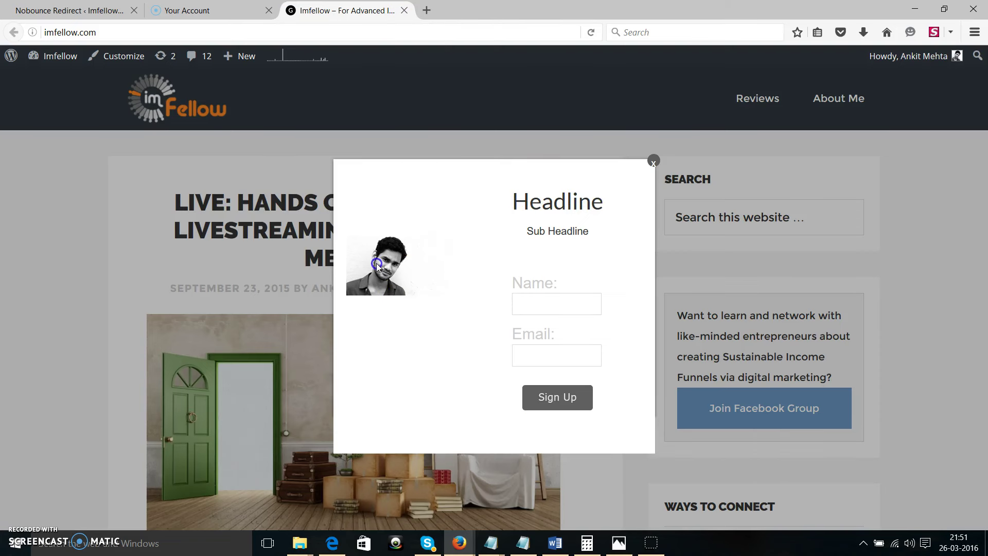
# - Try the Headline popup's Name and Email fields, close it, and go back to Nobounce Redirect
pyautogui.click(542, 307)
pyautogui.click(551, 354)
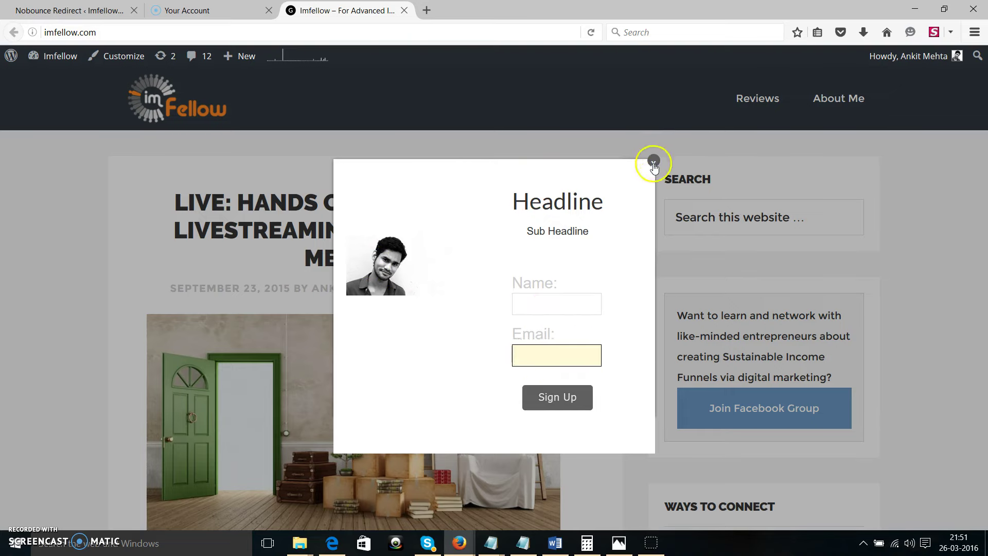
pyautogui.click(653, 162)
pyautogui.click(72, 10)
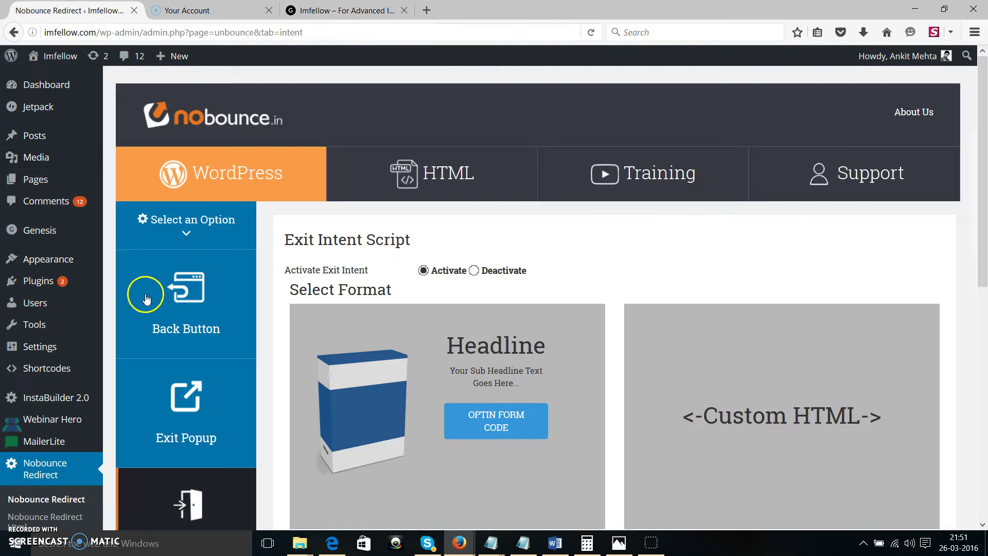
pyautogui.scroll(-3, 180, 296)
pyautogui.scroll(-2, 209, 297)
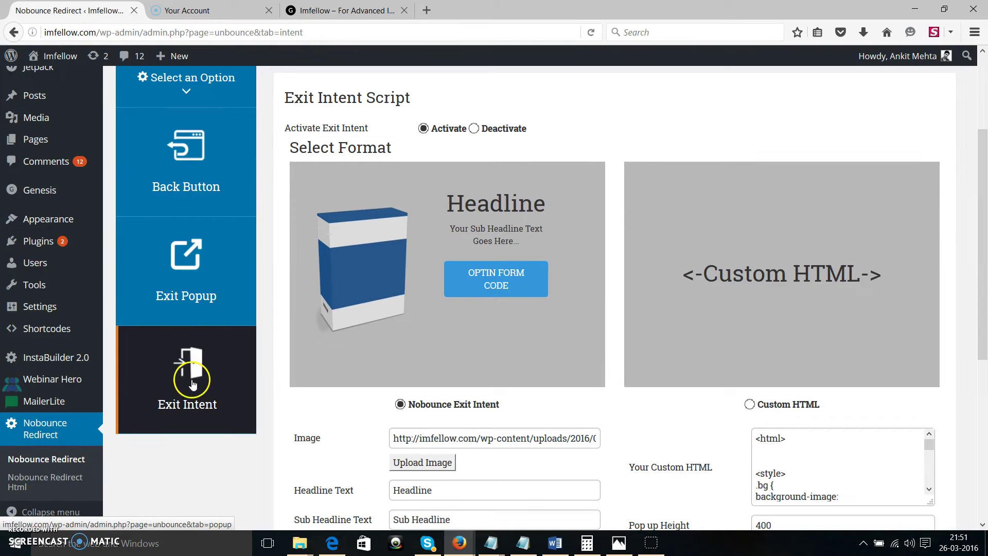
pyautogui.scroll(5, 192, 383)
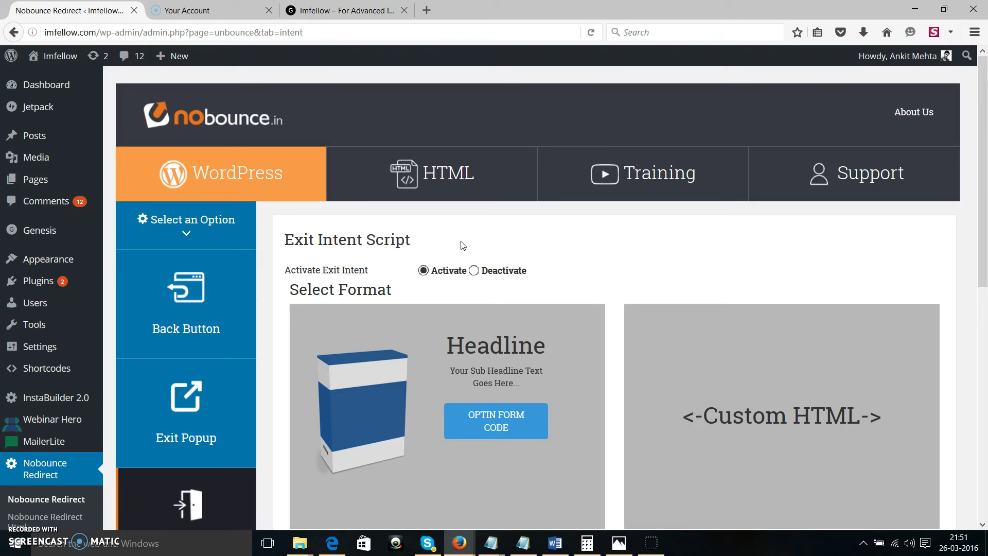
pyautogui.click(443, 248)
pyautogui.click(14, 518)
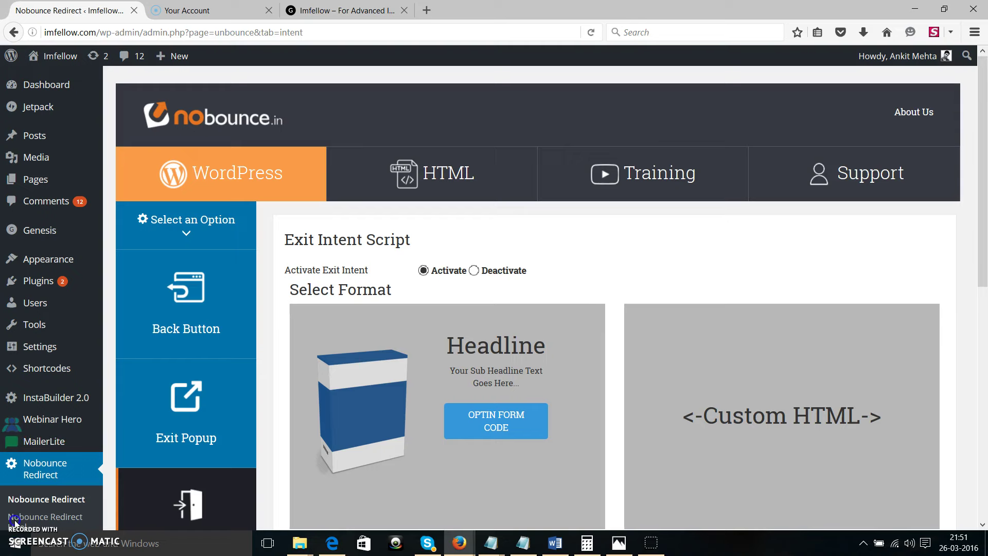